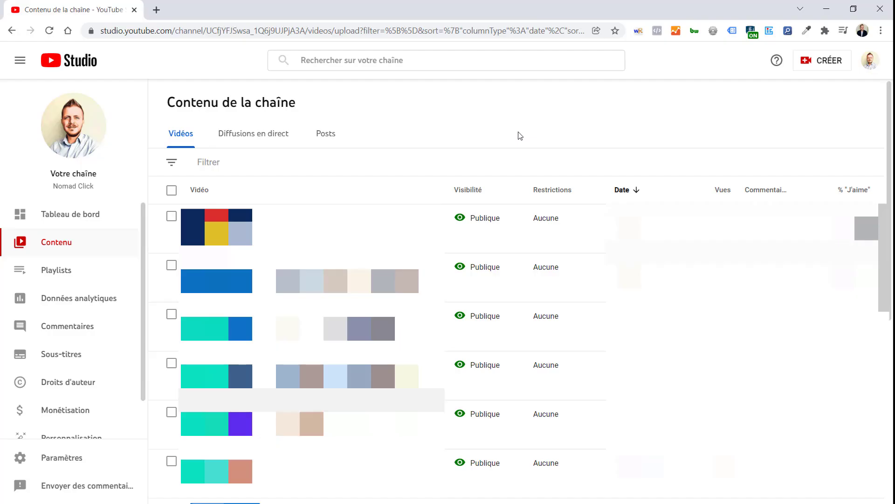
Step: Look at the channel's options for creating new content, such as importing videos
{"action": "left_click", "coordinate": [830, 68]}
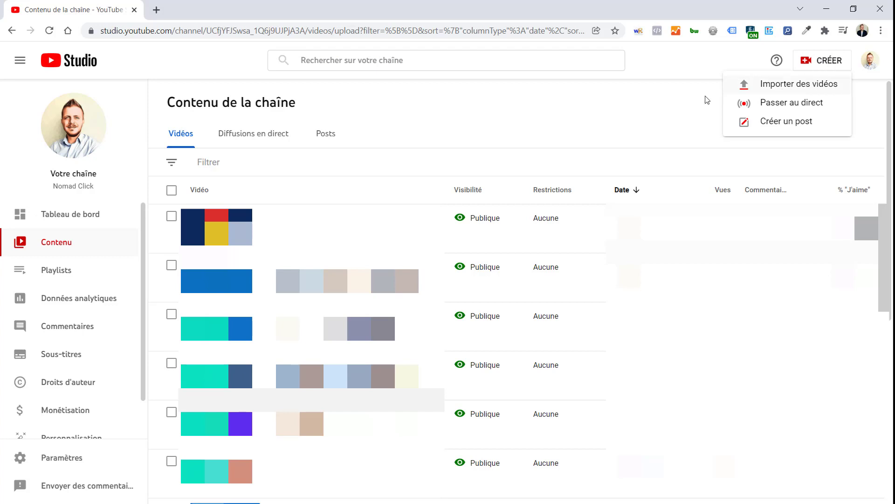
{"action": "left_click", "coordinate": [575, 127]}
{"action": "left_click", "coordinate": [487, 219]}
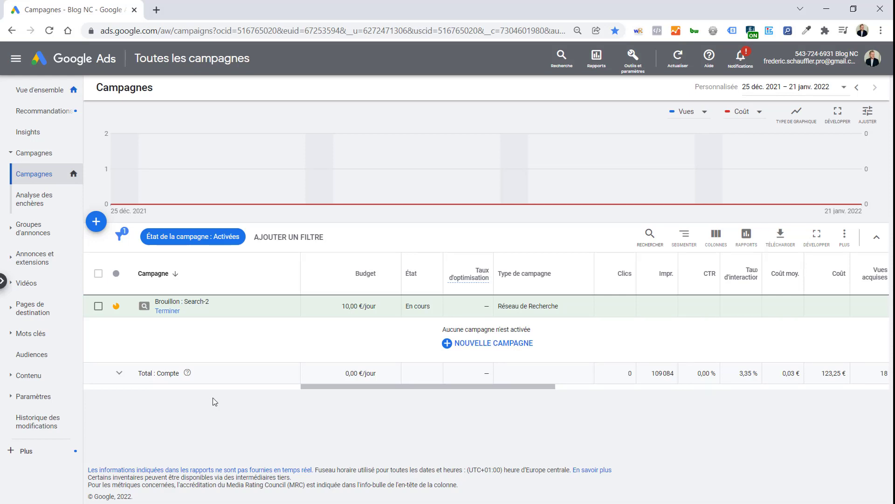
Step: Start a new campaign in Google Ads
{"action": "left_click", "coordinate": [98, 228]}
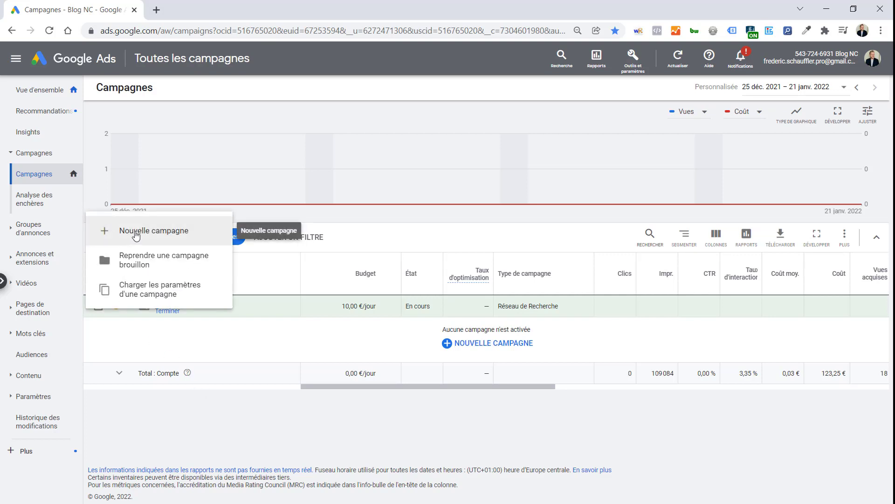
{"action": "left_click", "coordinate": [136, 232]}
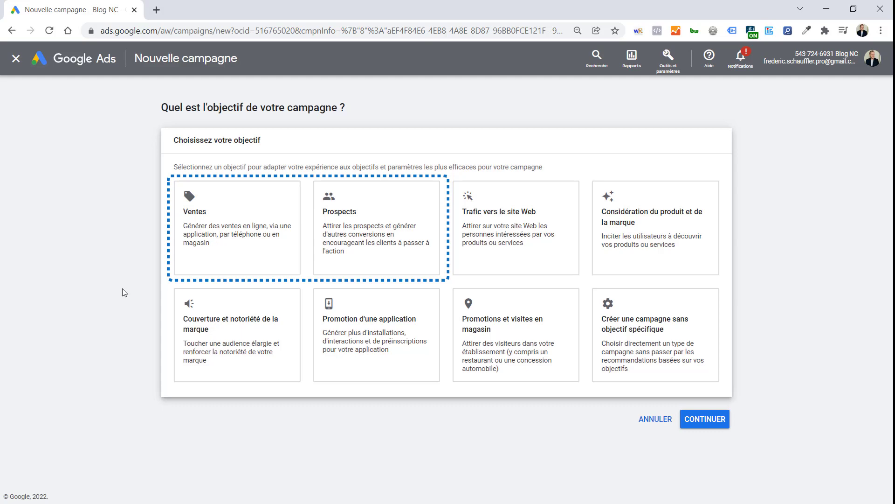
Step: Try the Couverture et notoriété de la marque objective with the Vidéo campaign type and review its subtypes
{"action": "left_click", "coordinate": [201, 334]}
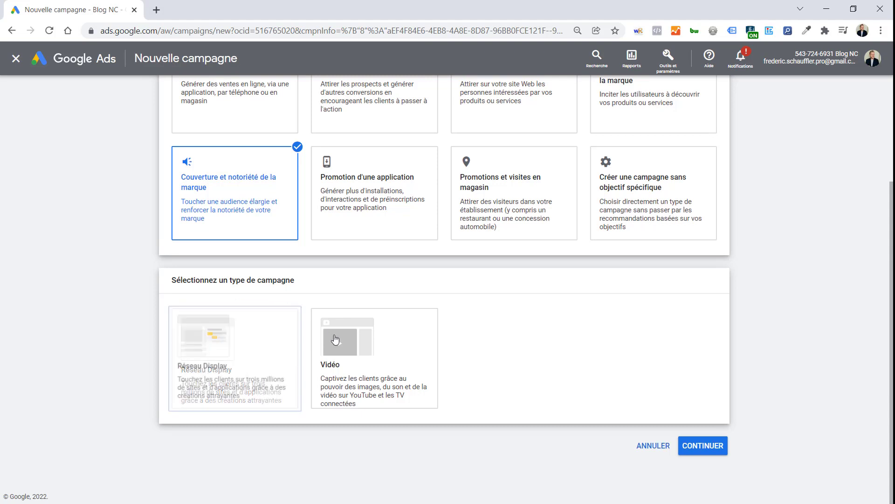
{"action": "left_click", "coordinate": [351, 348]}
{"action": "scroll", "coordinate": [351, 349], "scroll_direction": "down", "scroll_amount": 3}
{"action": "scroll", "coordinate": [351, 349], "scroll_direction": "down", "scroll_amount": 4}
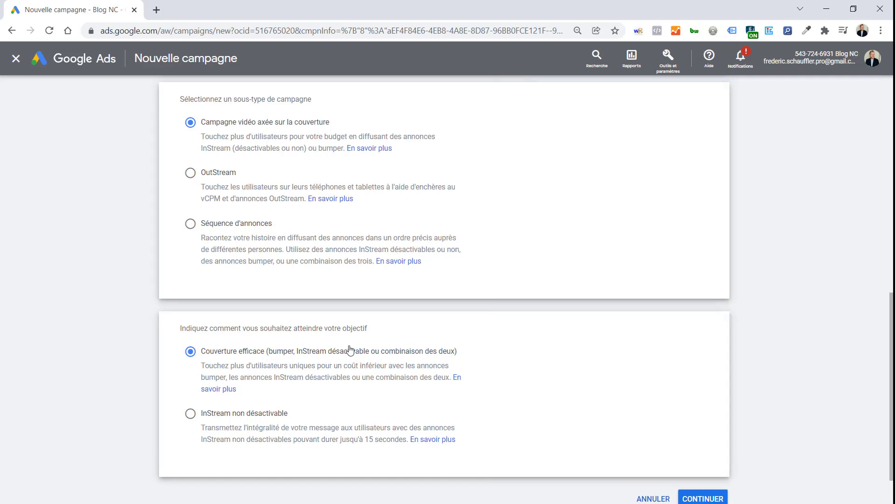
{"action": "scroll", "coordinate": [420, 324], "scroll_direction": "up", "scroll_amount": 7}
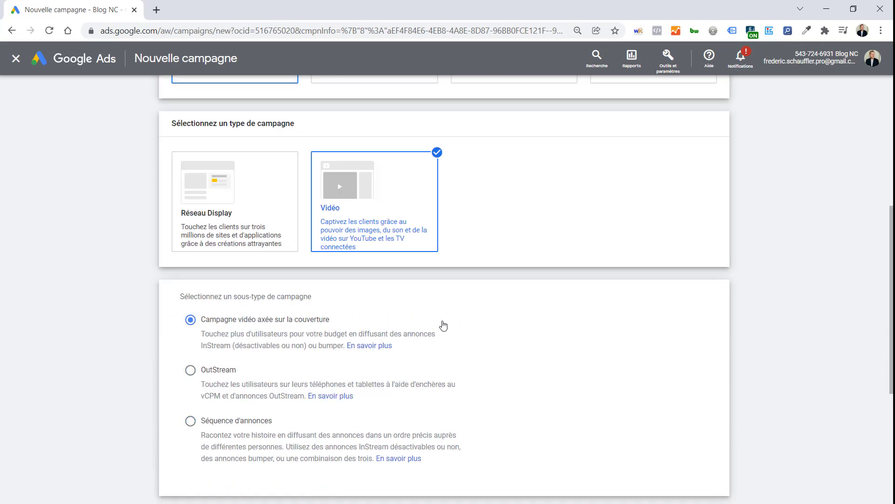
{"action": "scroll", "coordinate": [448, 324], "scroll_direction": "up", "scroll_amount": 2}
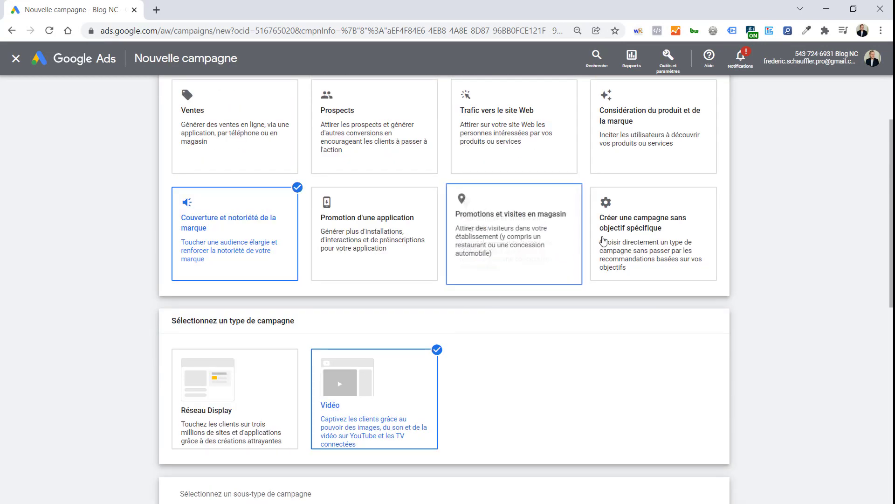
Step: Set up the campaign without a specific objective as a Vidéo campaign, subtype Campagne vidéo personnalisée, and continue to its settings
{"action": "left_click", "coordinate": [621, 239]}
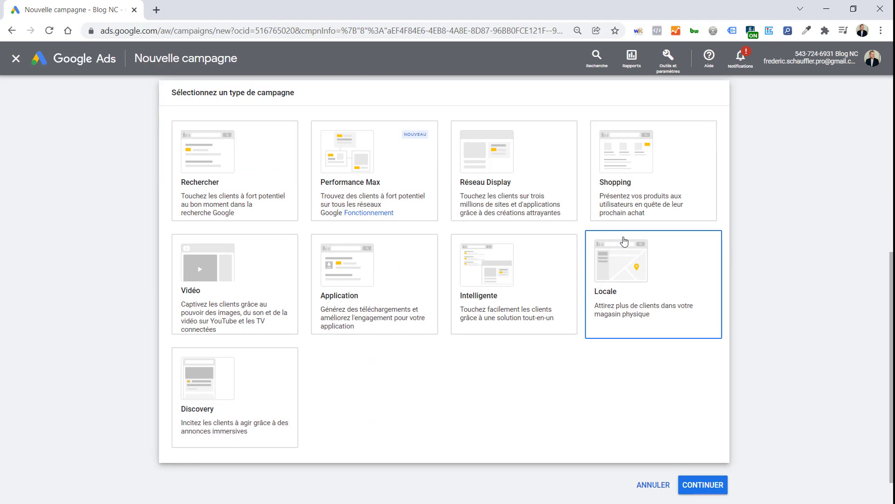
{"action": "left_click", "coordinate": [252, 315]}
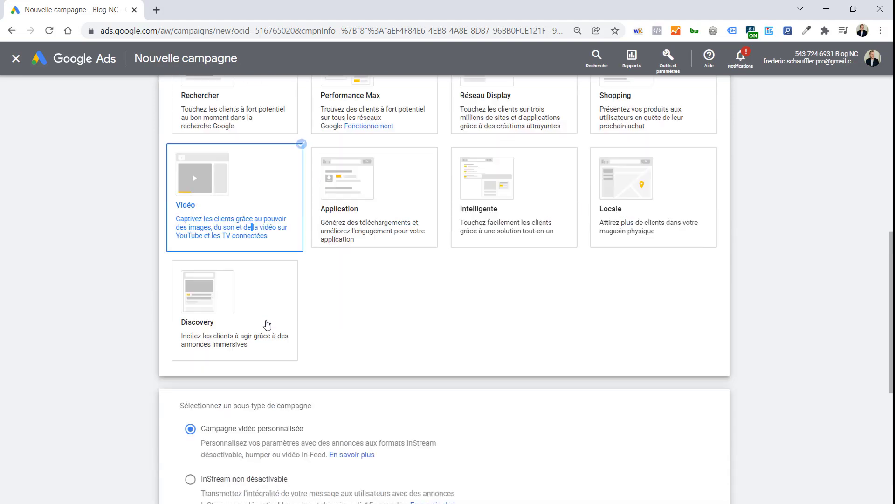
{"action": "scroll", "coordinate": [267, 325], "scroll_direction": "down", "scroll_amount": 6}
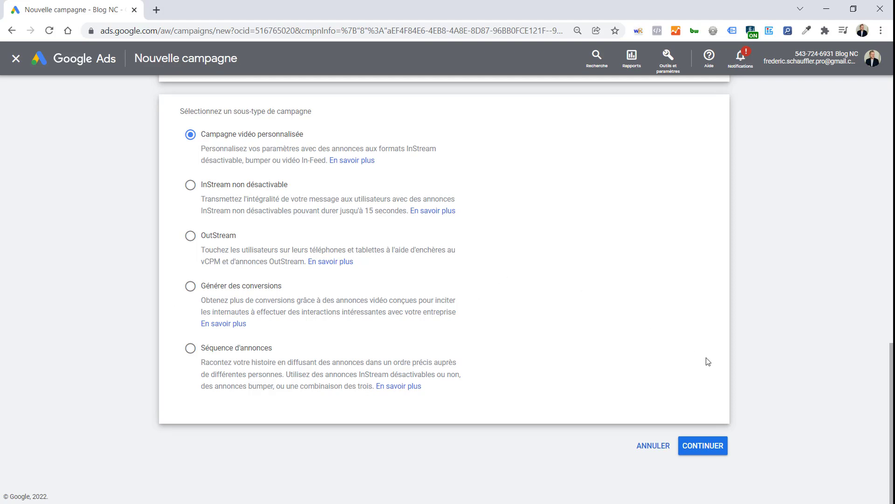
{"action": "left_click", "coordinate": [709, 445]}
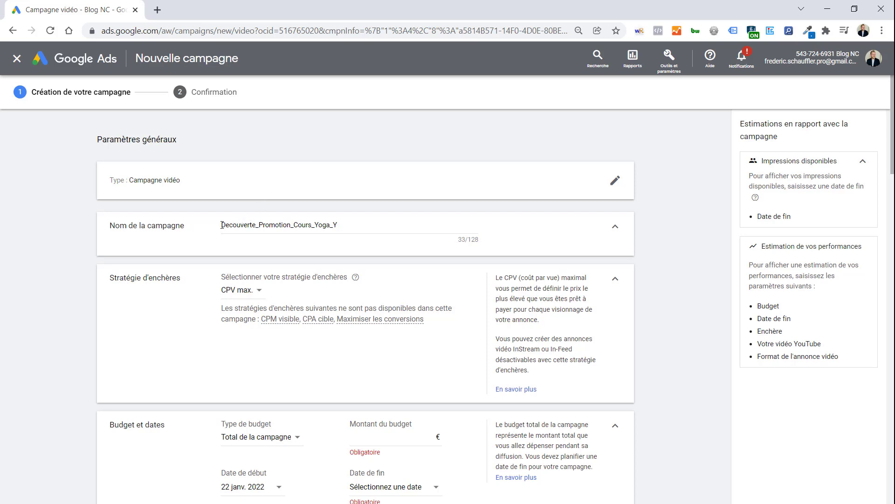
Step: Examine the parts of the campaign name and the bidding strategies on offer, keeping CPV max. selected
{"action": "left_click_drag", "start_coordinate": [222, 225], "coordinate": [256, 226]}
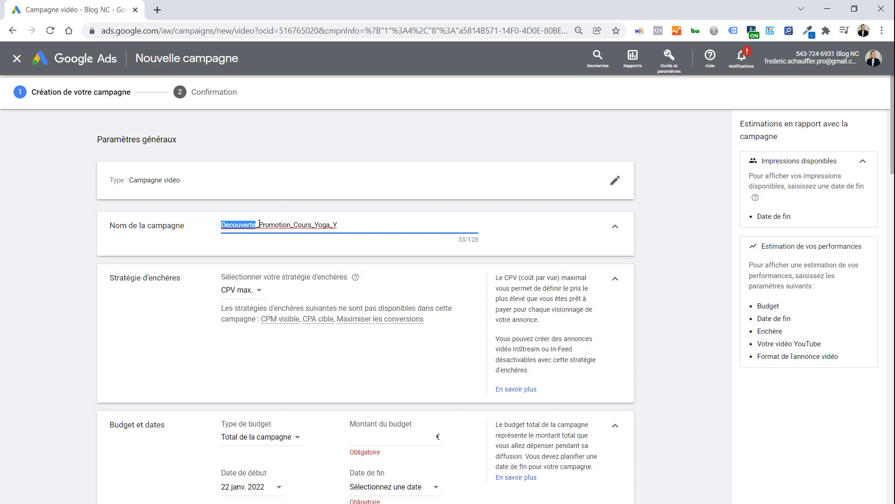
{"action": "left_click_drag", "start_coordinate": [259, 225], "coordinate": [335, 226]}
{"action": "left_click", "coordinate": [334, 224]}
{"action": "left_click", "coordinate": [239, 242]}
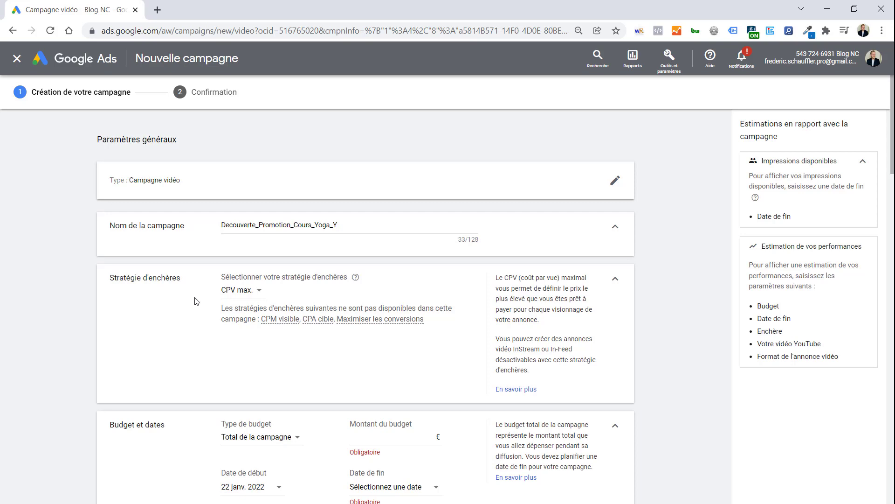
{"action": "left_click", "coordinate": [226, 291]}
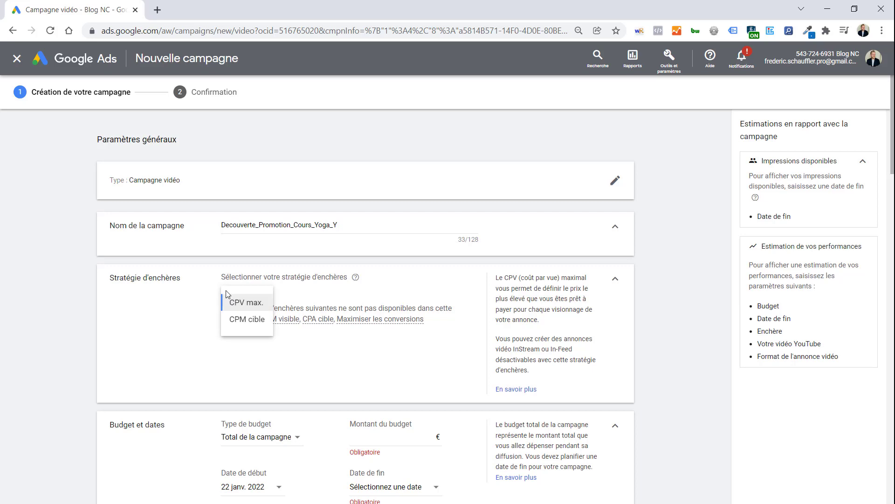
{"action": "left_click", "coordinate": [200, 308]}
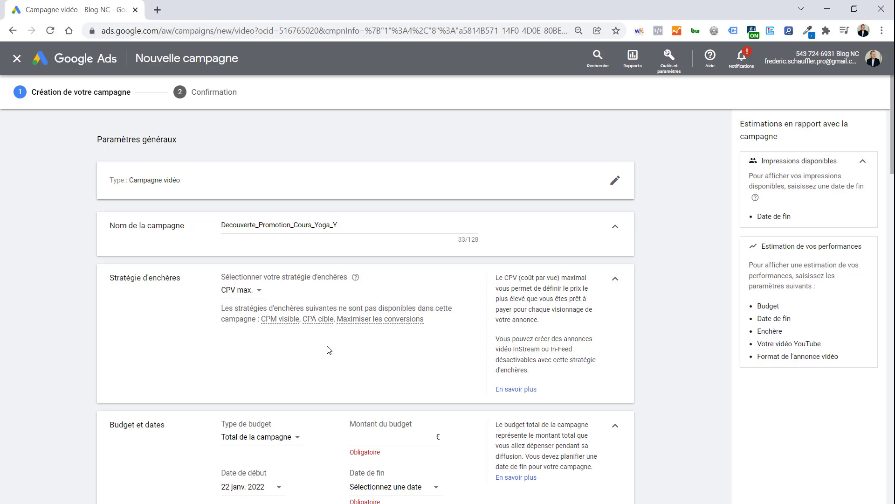
Step: Set the campaign budget type to Quotidien with an amount of 20 €
{"action": "scroll", "coordinate": [329, 350], "scroll_direction": "down", "scroll_amount": 3}
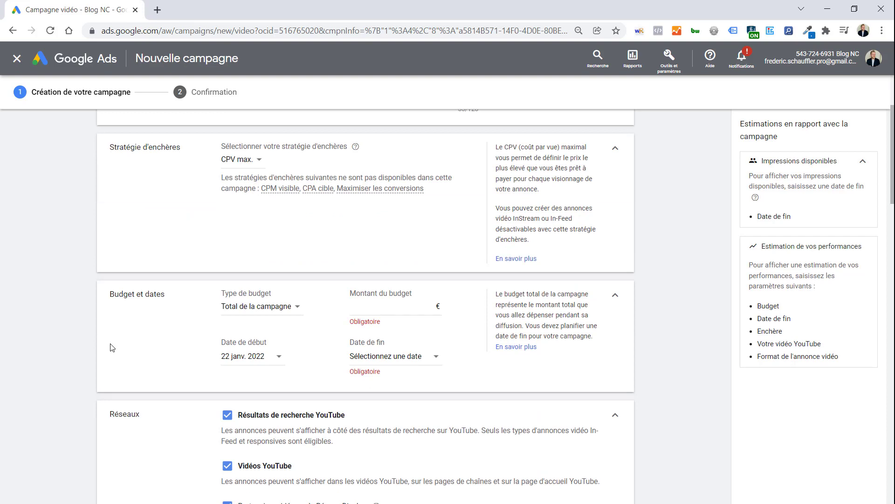
{"action": "left_click", "coordinate": [238, 311]}
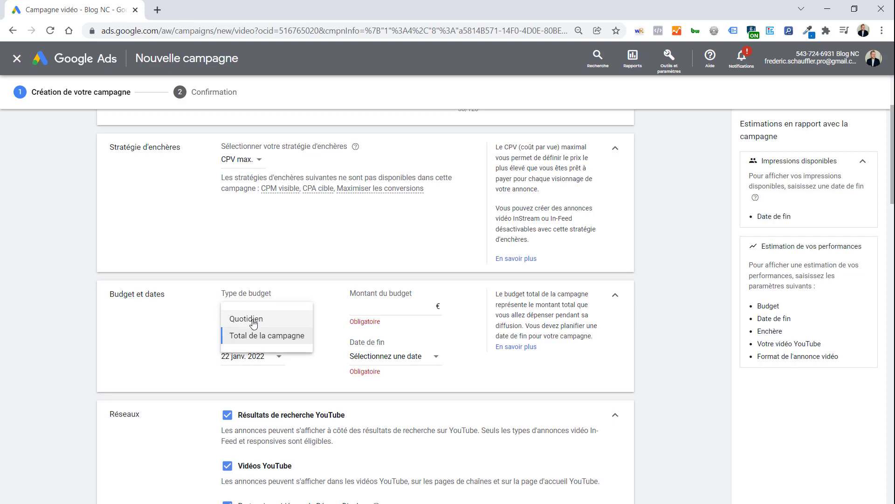
{"action": "left_click", "coordinate": [228, 319]}
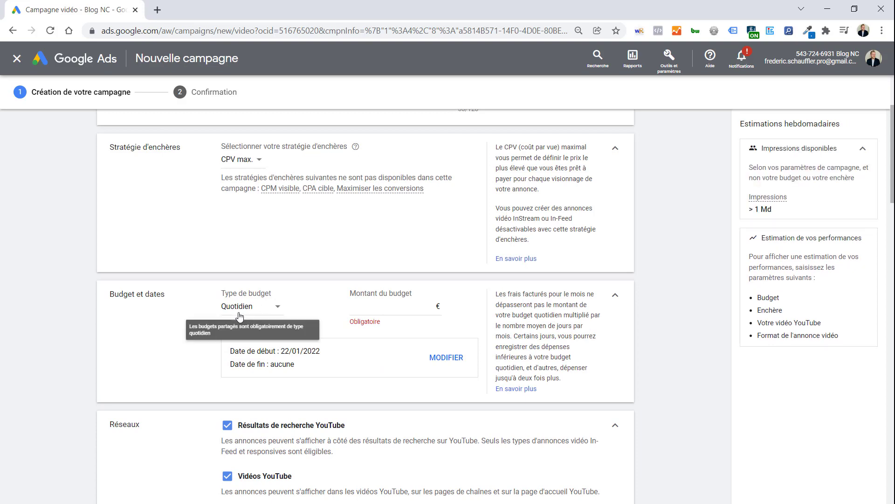
{"action": "left_click", "coordinate": [373, 308]}
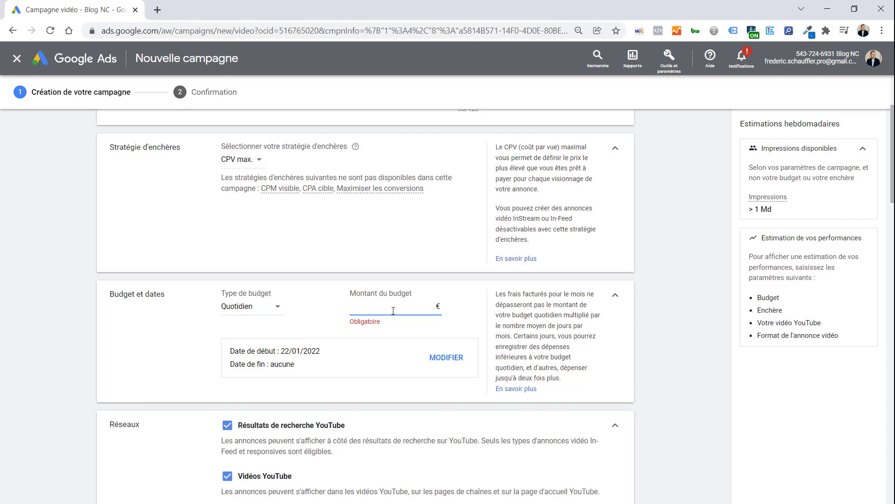
{"action": "type", "text": "20"}
{"action": "left_click", "coordinate": [333, 326]}
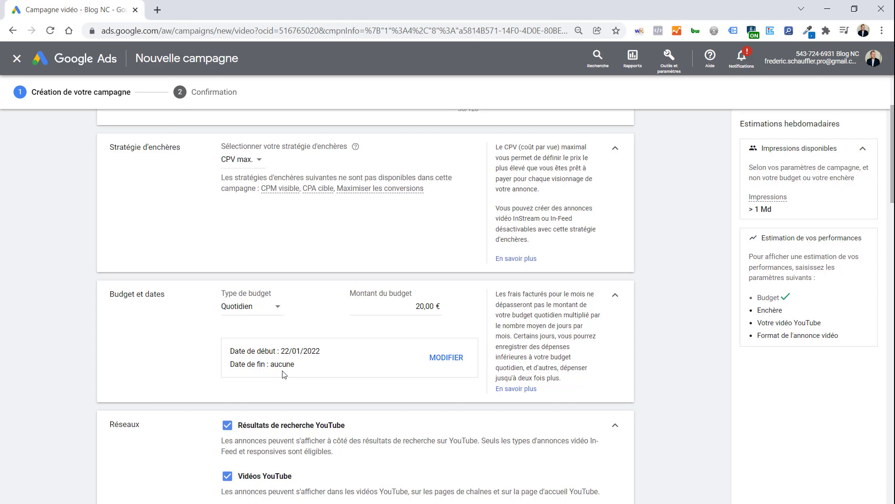
Step: Exclude Partenaires vidéo sur le Réseau Display from the networks and set the targeted language to Français
{"action": "scroll", "coordinate": [185, 375], "scroll_direction": "down", "scroll_amount": 3}
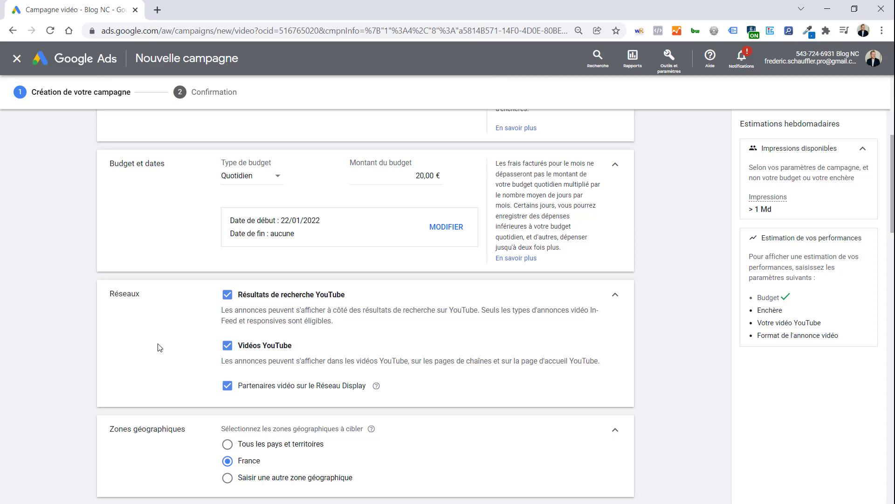
{"action": "left_click", "coordinate": [228, 387]}
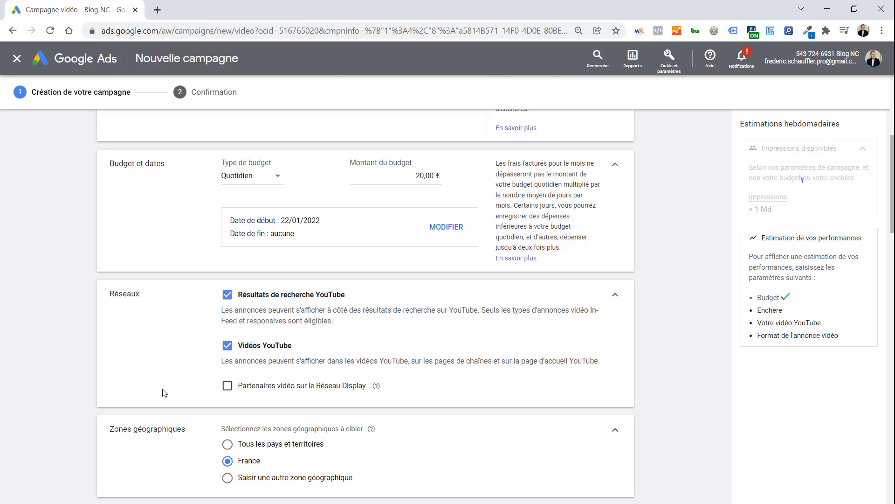
{"action": "scroll", "coordinate": [161, 389], "scroll_direction": "down", "scroll_amount": 3}
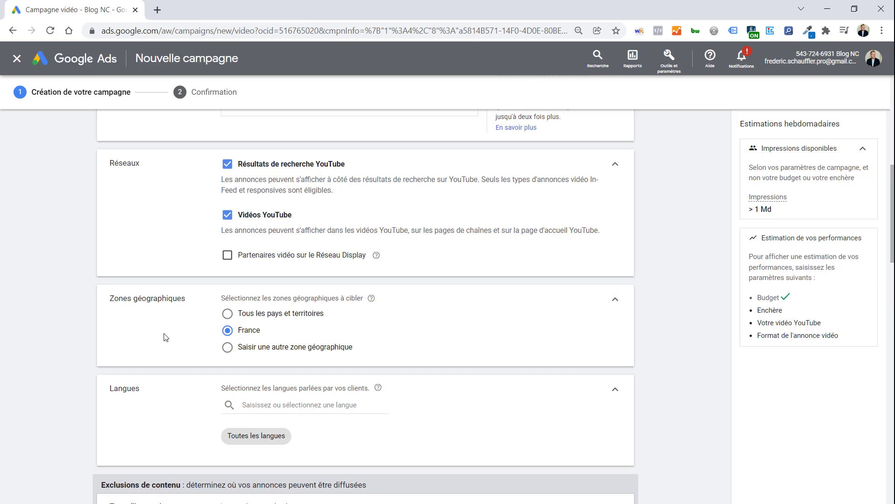
{"action": "scroll", "coordinate": [166, 337], "scroll_direction": "down", "scroll_amount": 1}
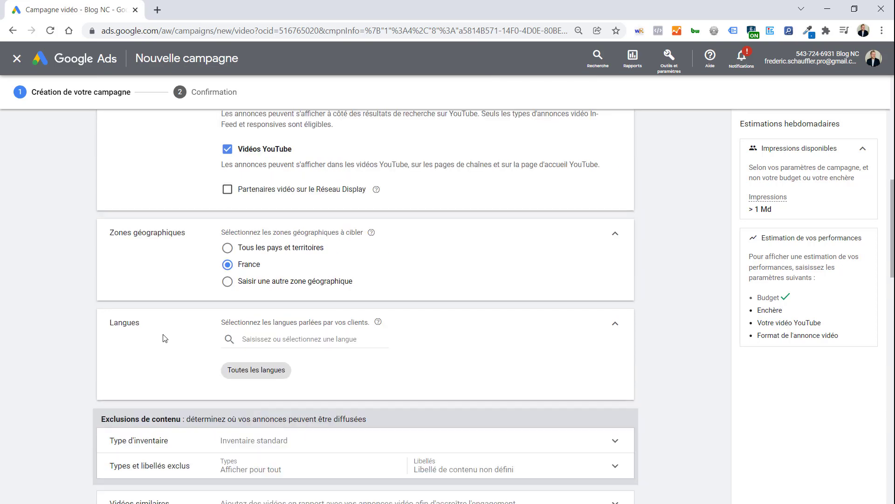
{"action": "left_click", "coordinate": [268, 338]}
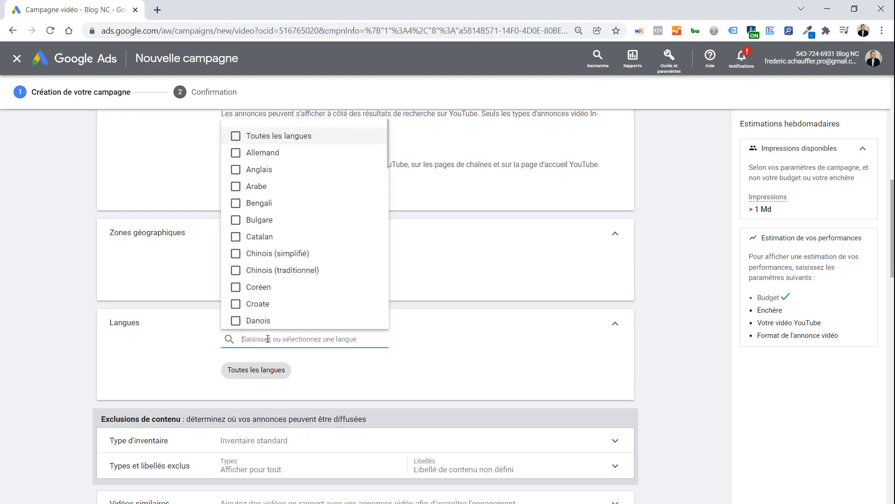
{"action": "type", "text": "fran"}
{"action": "key", "text": "Return"}
Step: Review the inventory types, and exclude Vidéos YouTube intégrées and Vidéos diffusées en direct from the content where ads appear
{"action": "scroll", "coordinate": [201, 354], "scroll_direction": "down", "scroll_amount": 2}
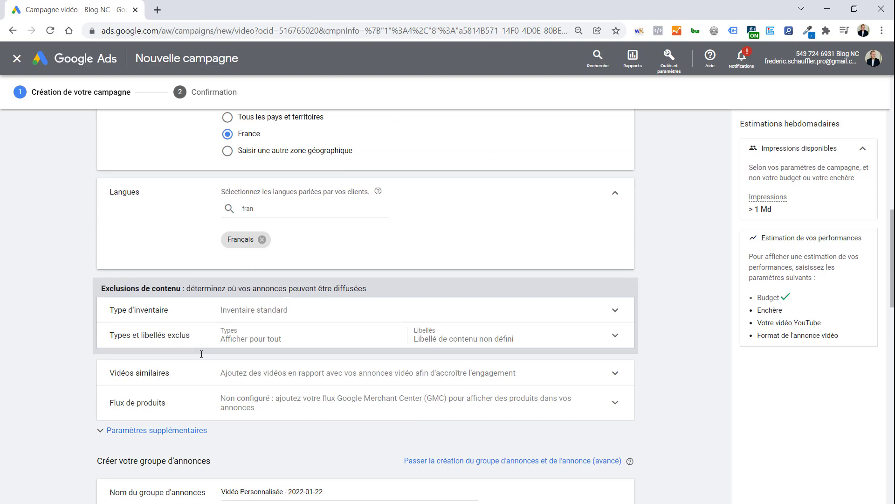
{"action": "left_click", "coordinate": [595, 312]}
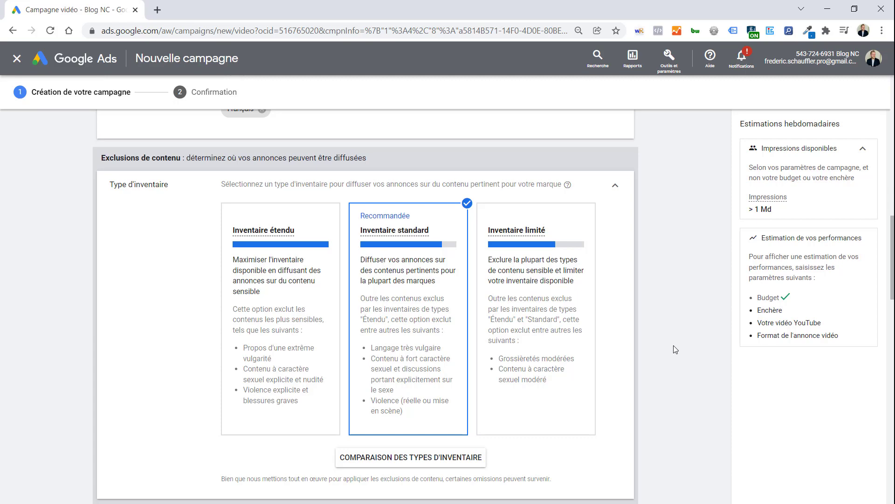
{"action": "scroll", "coordinate": [675, 350], "scroll_direction": "down", "scroll_amount": 5}
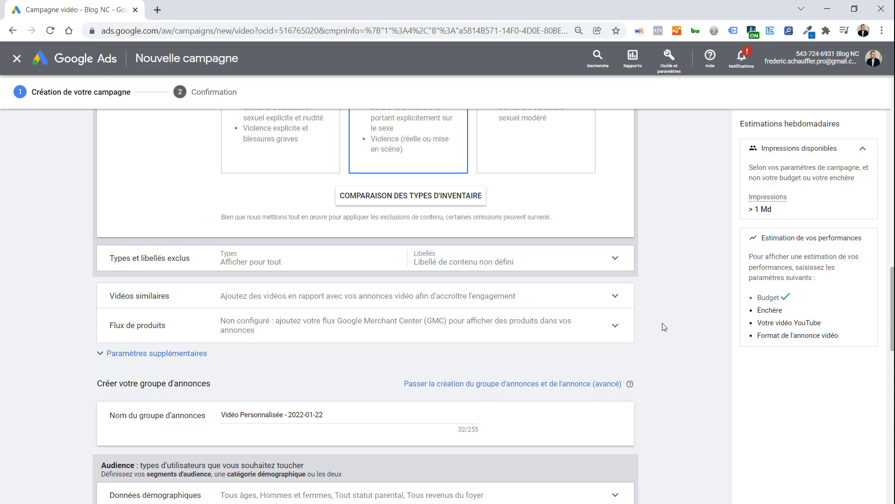
{"action": "left_click", "coordinate": [616, 259]}
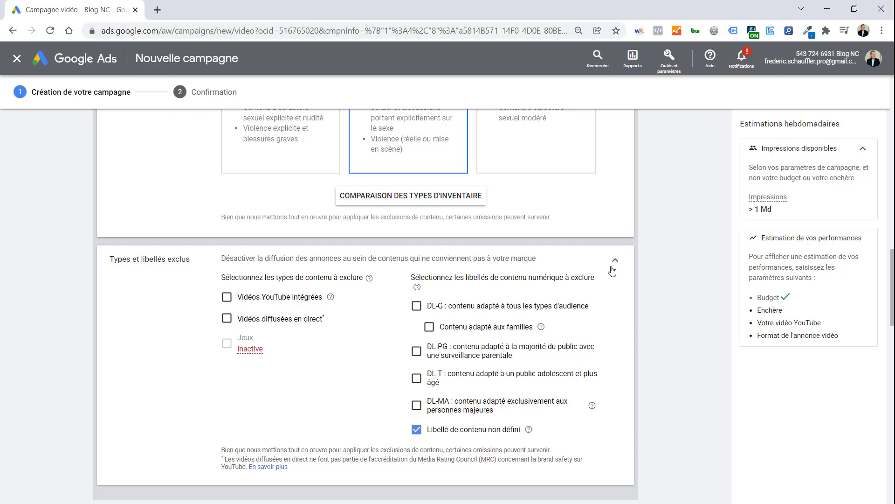
{"action": "left_click", "coordinate": [231, 317]}
{"action": "left_click", "coordinate": [226, 298]}
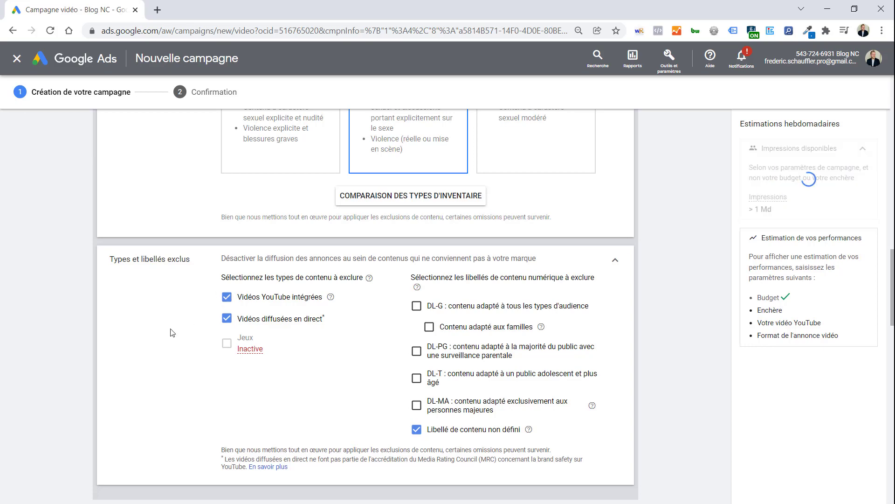
Step: Add two Diva Yoga videos as Vidéos similaires: the anti-stress exercises one and "2 postures Yoga pour éviter d'avoir les dessous des bras flasques!"
{"action": "scroll", "coordinate": [171, 333], "scroll_direction": "down", "scroll_amount": 6}
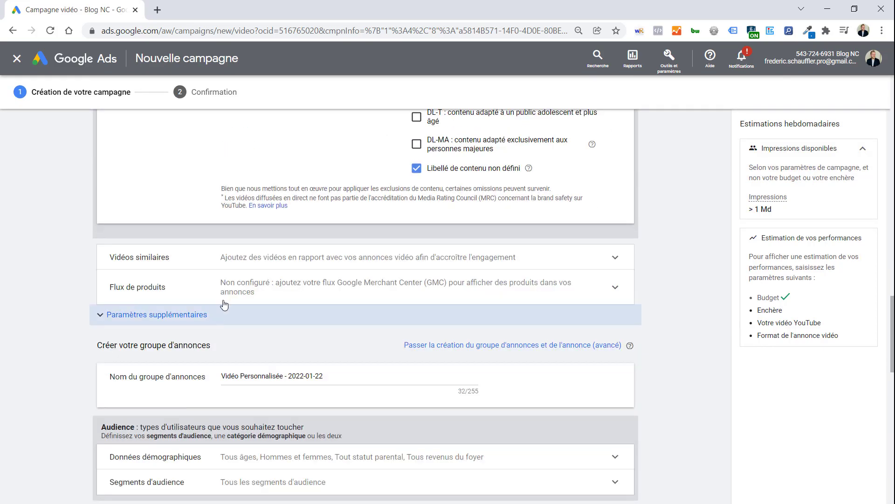
{"action": "left_click", "coordinate": [242, 262]}
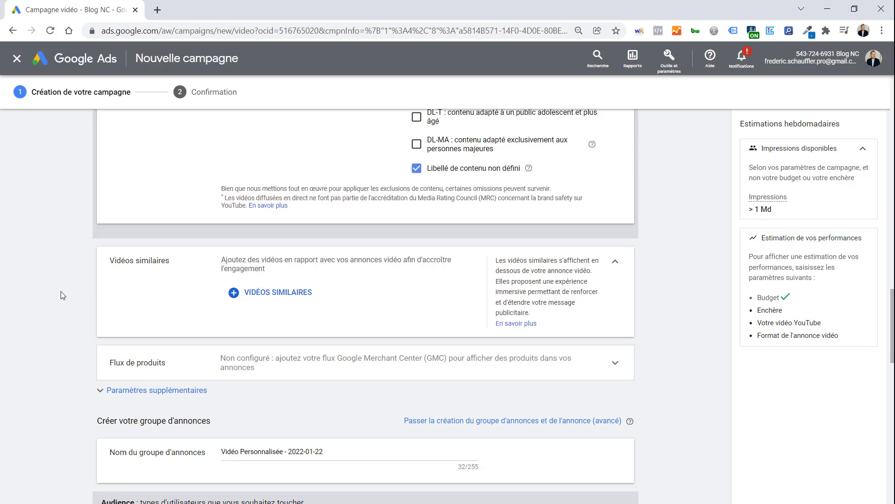
{"action": "left_click", "coordinate": [269, 293]}
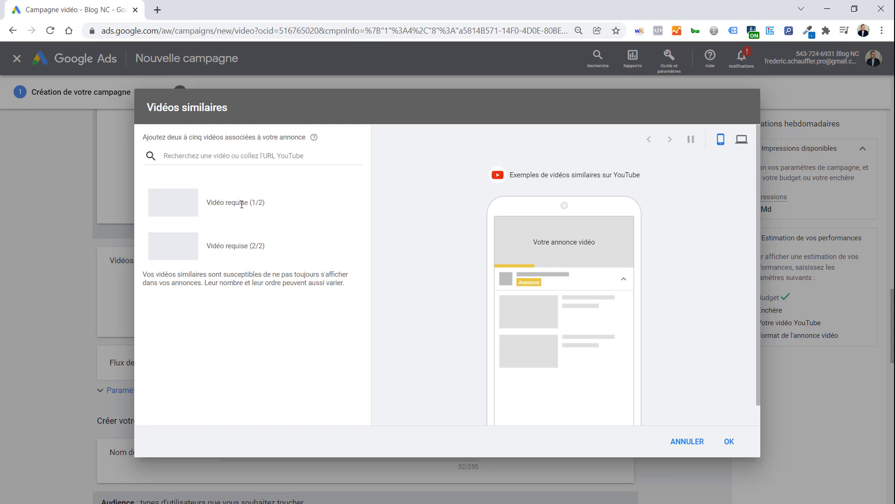
{"action": "left_click", "coordinate": [184, 159]}
{"action": "key", "text": "ctrl+v"}
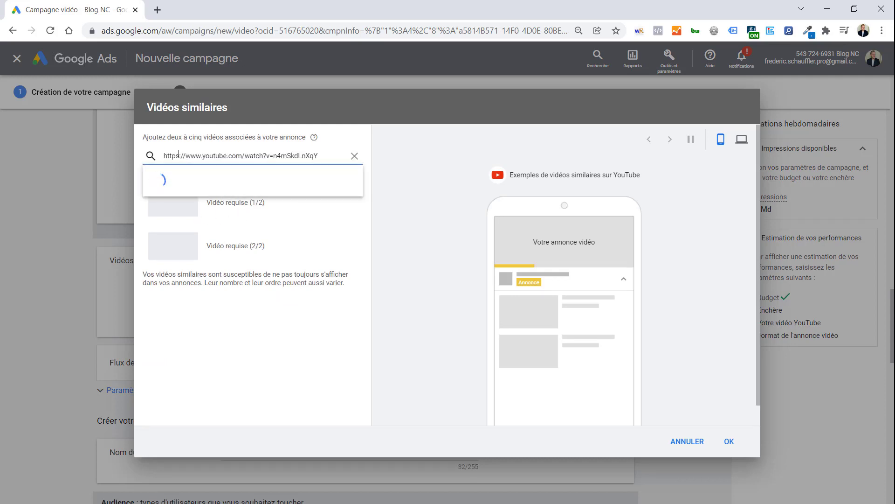
{"action": "key", "text": "Return"}
{"action": "key", "text": "ctrl+v"}
{"action": "key", "text": "Return"}
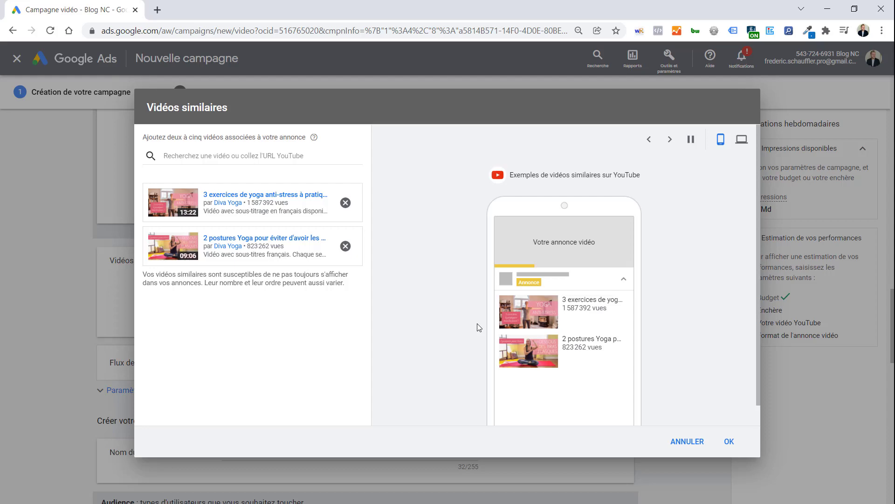
{"action": "left_click", "coordinate": [729, 443]}
Step: Set Appareils to Définir les critères de ciblage en fonction des appareils, keeping Ordinateurs, Mobiles, Tablettes and Écrans TV selected
{"action": "left_click", "coordinate": [99, 363]}
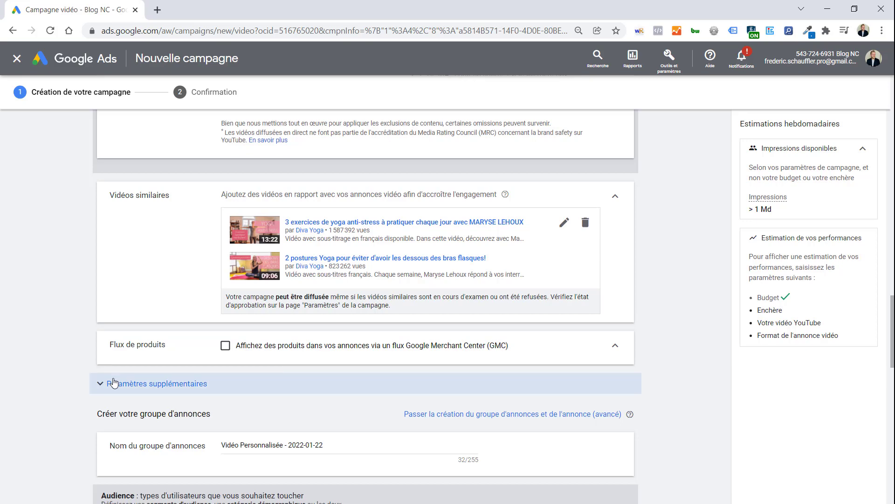
{"action": "left_click", "coordinate": [100, 383]}
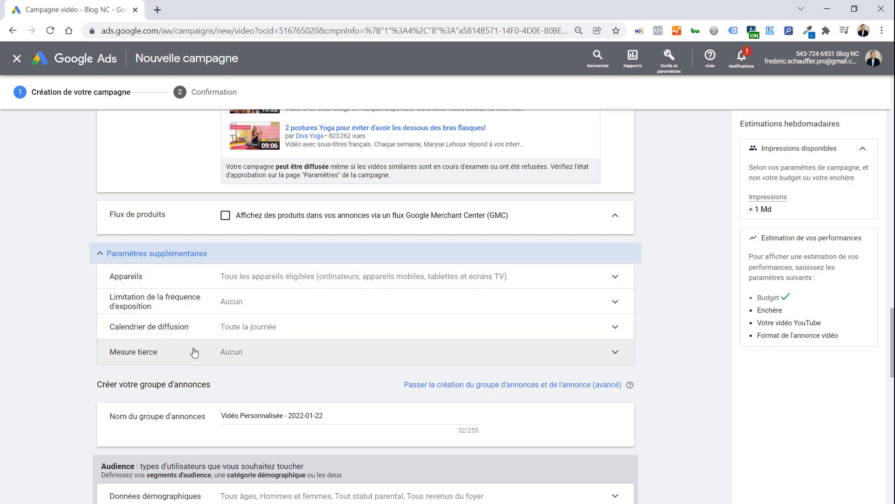
{"action": "left_click", "coordinate": [164, 283]}
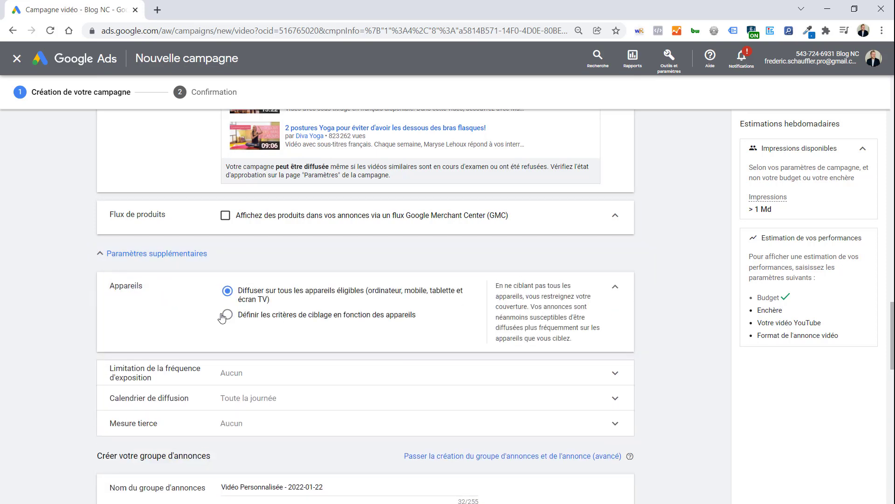
{"action": "left_click", "coordinate": [322, 320]}
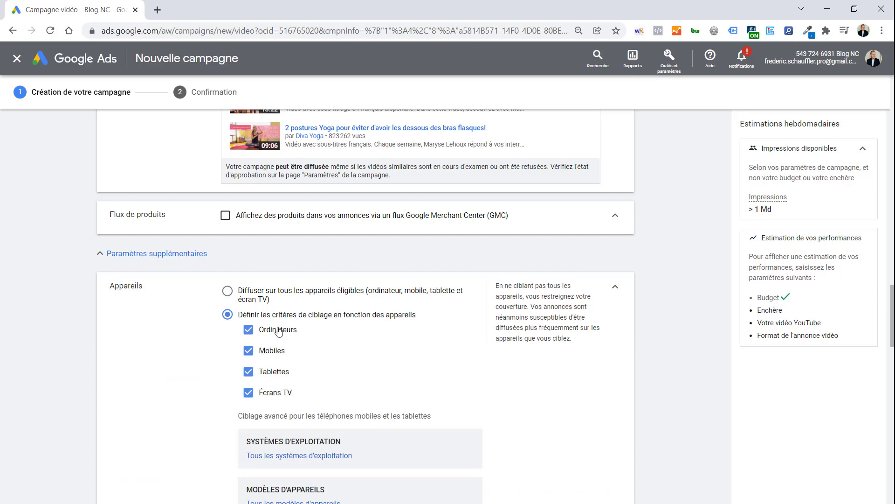
{"action": "scroll", "coordinate": [204, 342], "scroll_direction": "down", "scroll_amount": 1}
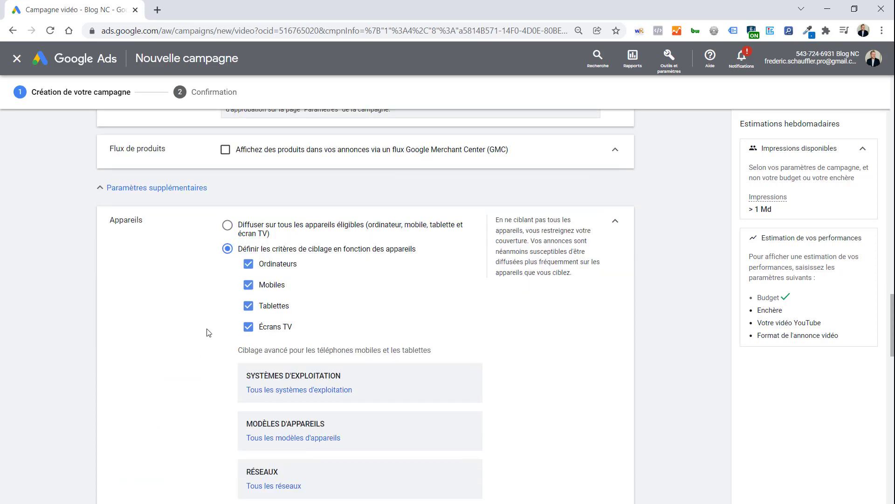
{"action": "left_click", "coordinate": [247, 328]}
{"action": "left_click", "coordinate": [248, 328]}
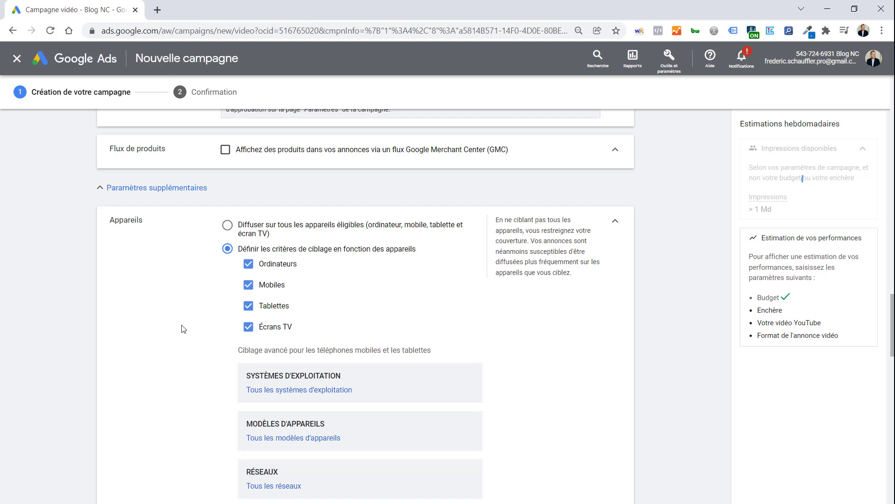
Step: Review the operating systems, device models and networks offered for advanced mobile and tablet targeting, leaving each selection unchanged
{"action": "scroll", "coordinate": [212, 345], "scroll_direction": "down", "scroll_amount": 3}
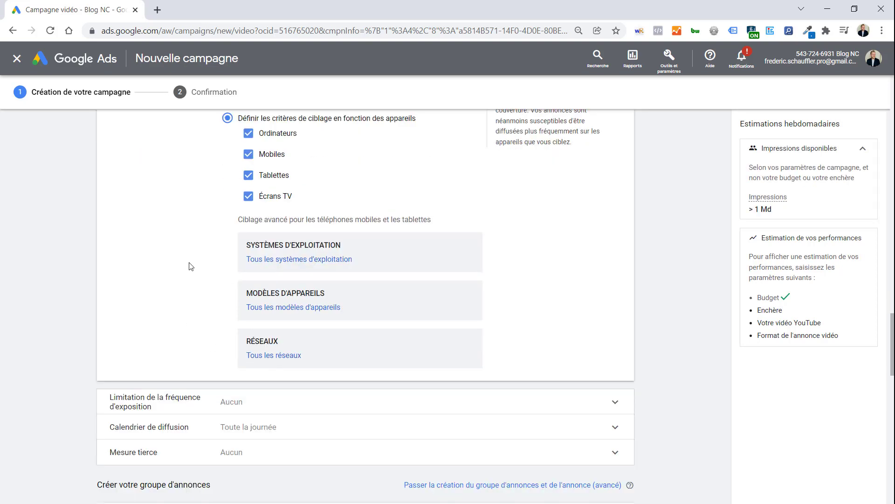
{"action": "left_click", "coordinate": [270, 261]}
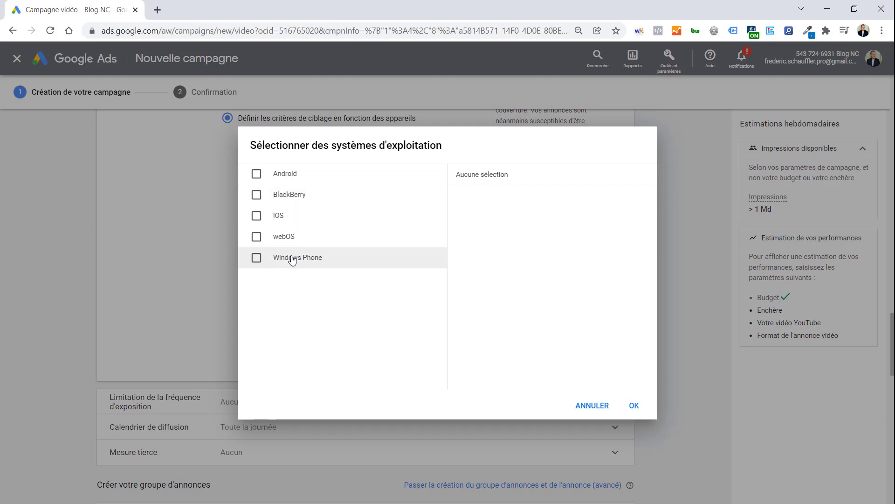
{"action": "left_click", "coordinate": [572, 403]}
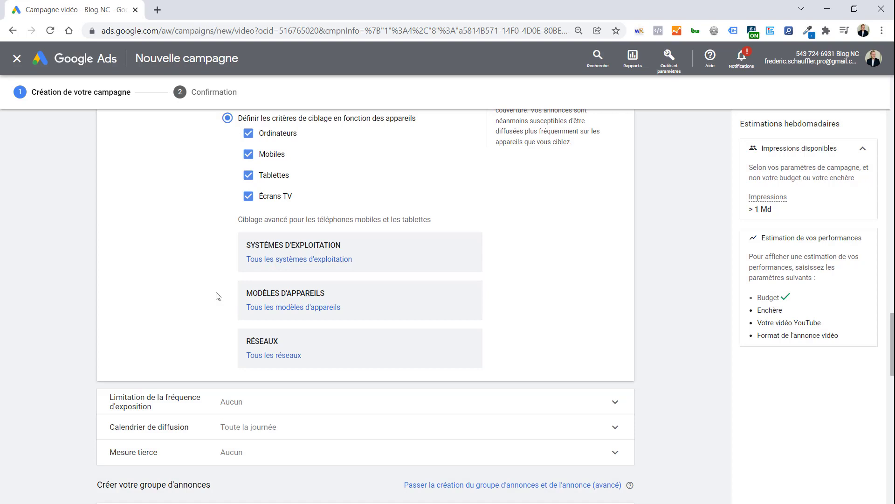
{"action": "left_click", "coordinate": [263, 310]}
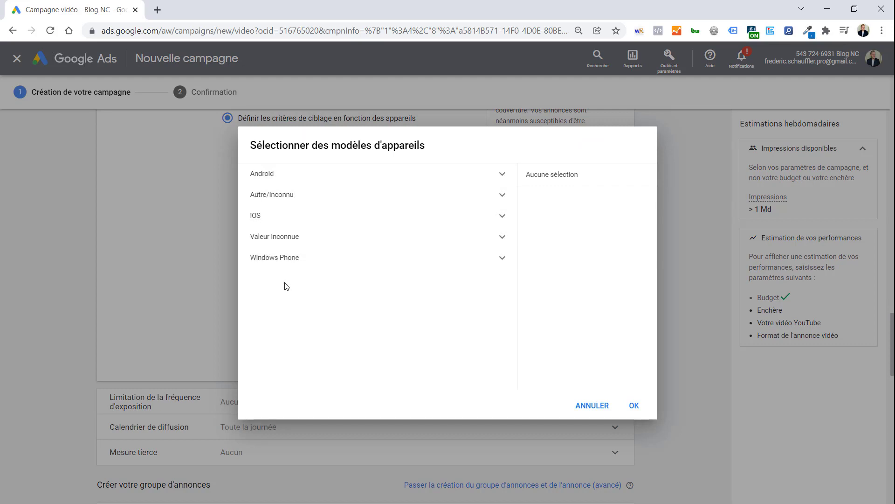
{"action": "left_click", "coordinate": [281, 217]}
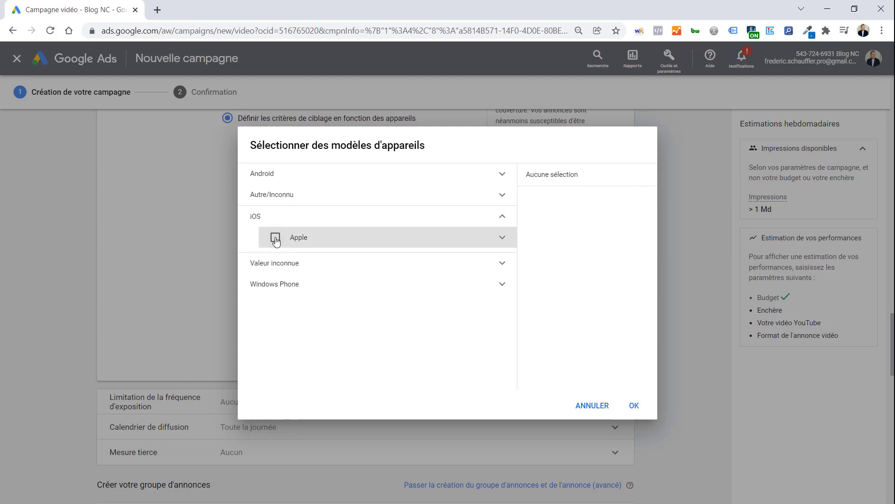
{"action": "left_click", "coordinate": [275, 238]}
{"action": "left_click", "coordinate": [590, 400]}
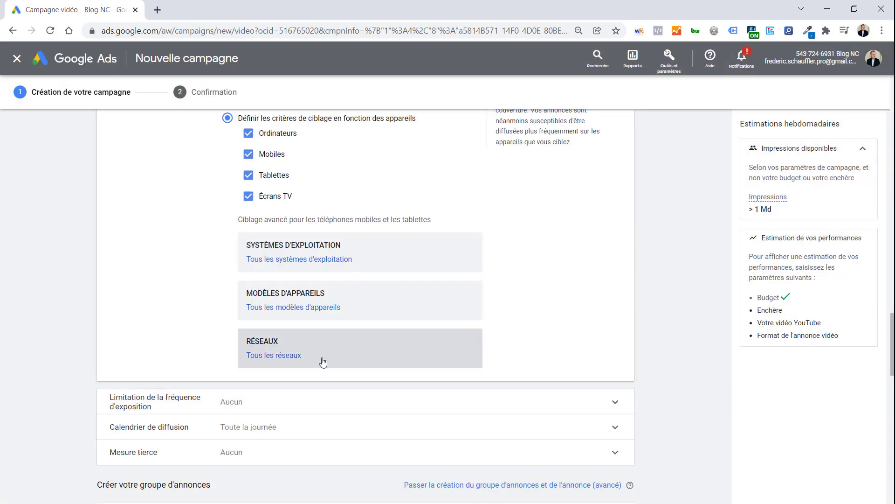
{"action": "left_click", "coordinate": [271, 360]}
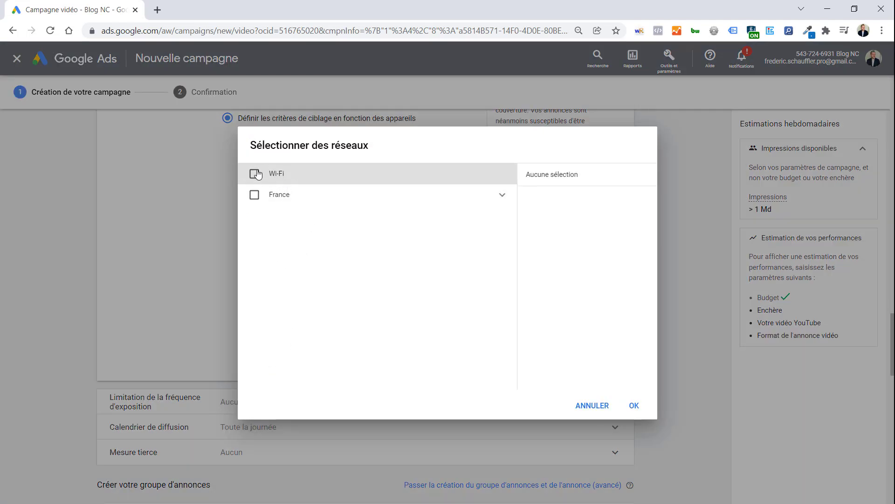
{"action": "left_click", "coordinate": [590, 406]}
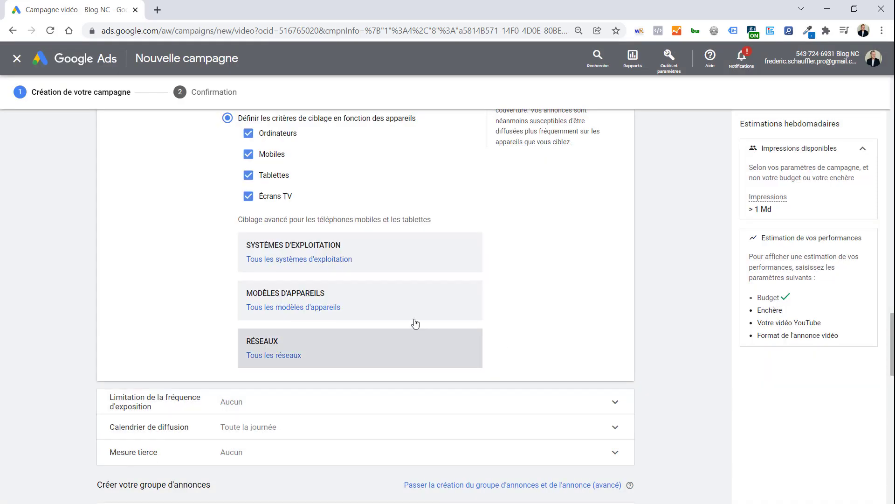
Step: Limit the campaign's impression frequency per person to 1 impression par jour
{"action": "scroll", "coordinate": [137, 281], "scroll_direction": "down", "scroll_amount": 3}
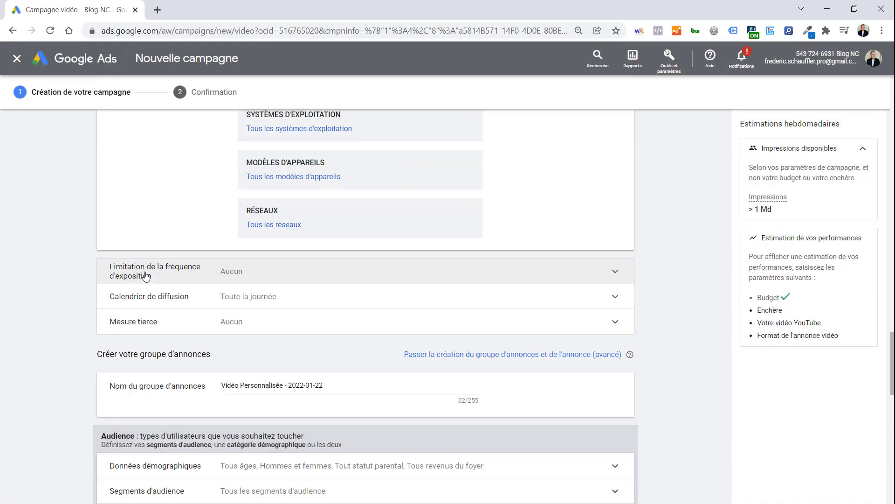
{"action": "left_click", "coordinate": [146, 277]}
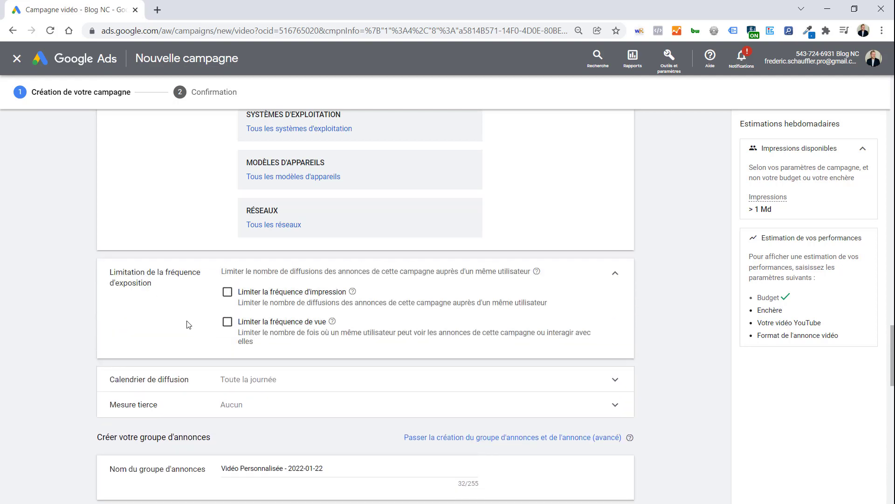
{"action": "left_click", "coordinate": [227, 292]}
{"action": "left_click", "coordinate": [261, 336]}
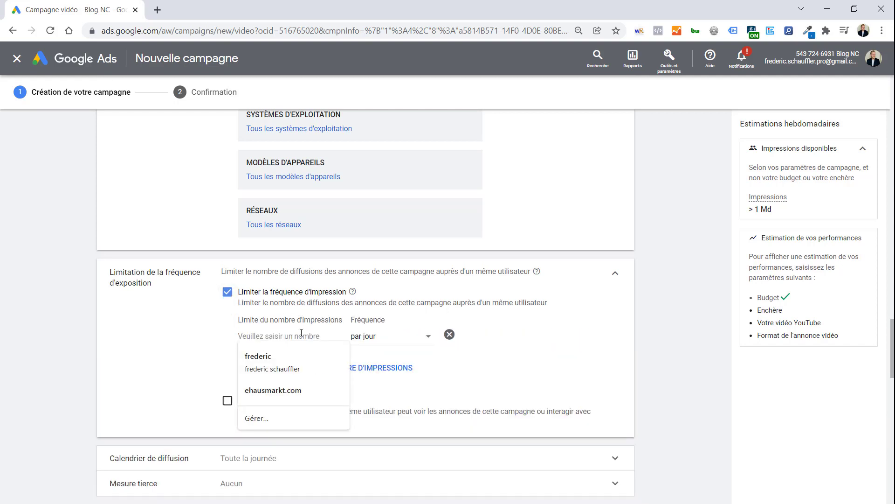
{"action": "type", "text": "1"}
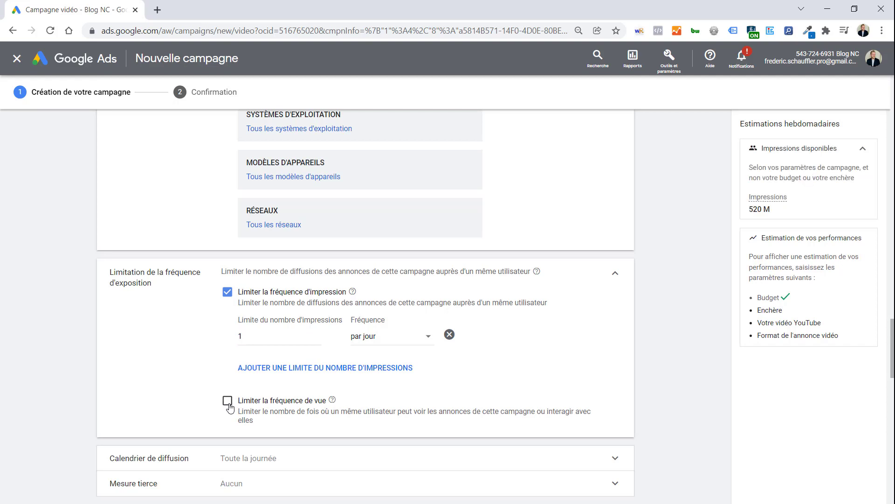
Step: Limit the campaign's view frequency per person to 2 views par semaine
{"action": "left_click", "coordinate": [227, 402]}
{"action": "scroll", "coordinate": [250, 399], "scroll_direction": "down", "scroll_amount": 1}
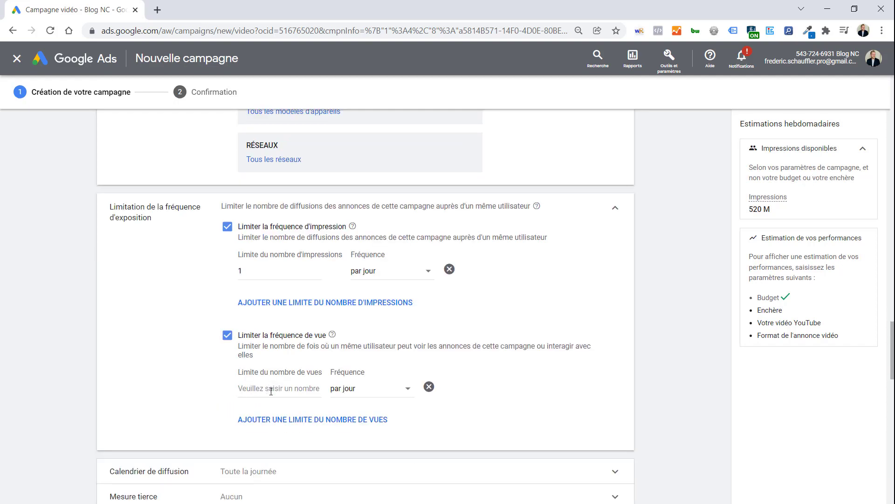
{"action": "left_click", "coordinate": [272, 390]}
{"action": "type", "text": "2"}
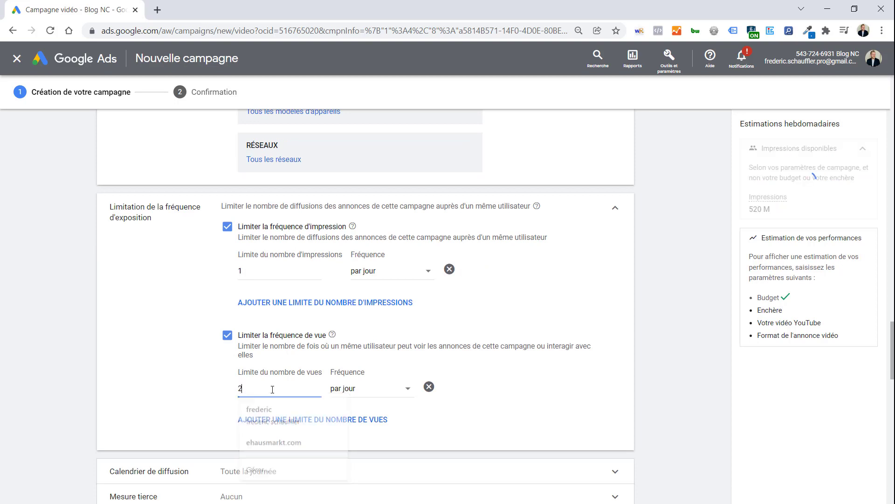
{"action": "left_click", "coordinate": [375, 388]}
{"action": "left_click", "coordinate": [367, 422]}
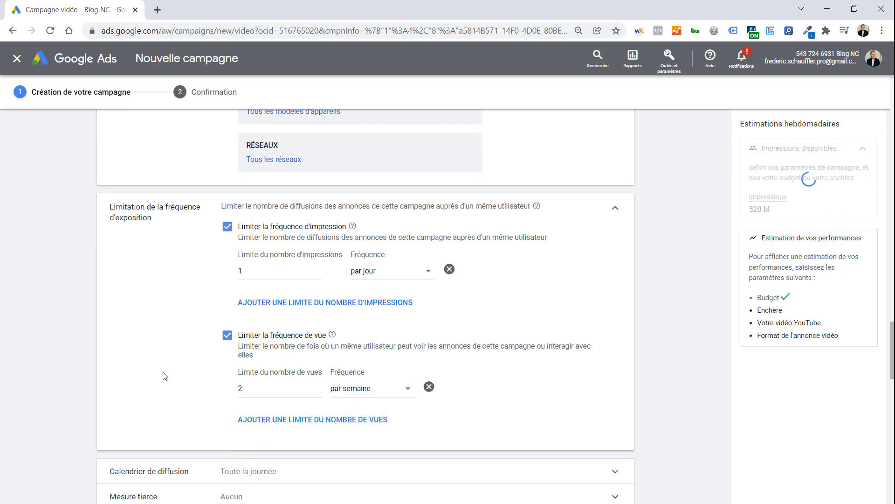
Step: Name the ad group Intérêt Yoga In feed
{"action": "scroll", "coordinate": [164, 373], "scroll_direction": "down", "scroll_amount": 2}
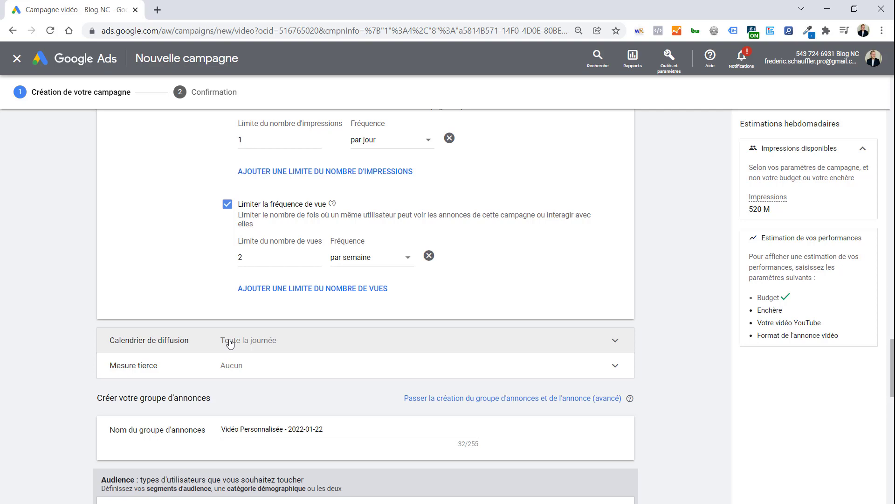
{"action": "scroll", "coordinate": [230, 342], "scroll_direction": "down", "scroll_amount": 4}
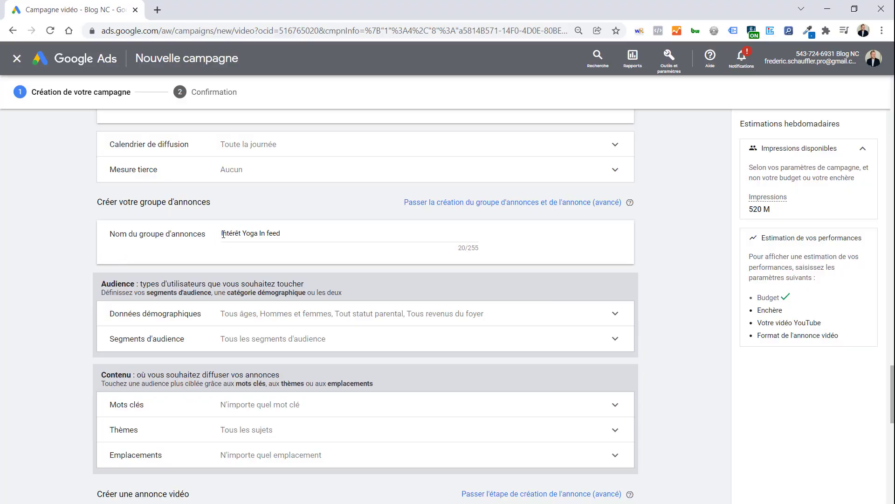
{"action": "left_click_drag", "start_coordinate": [257, 234], "coordinate": [284, 236]}
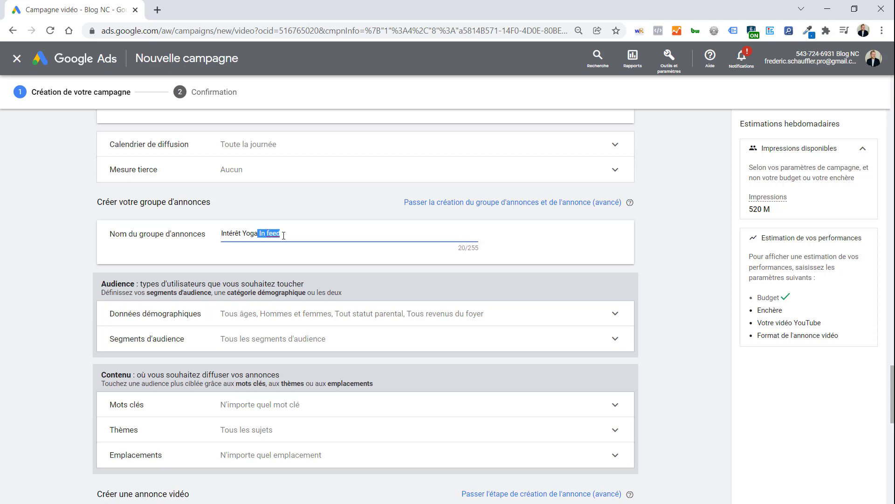
{"action": "left_click", "coordinate": [92, 335]}
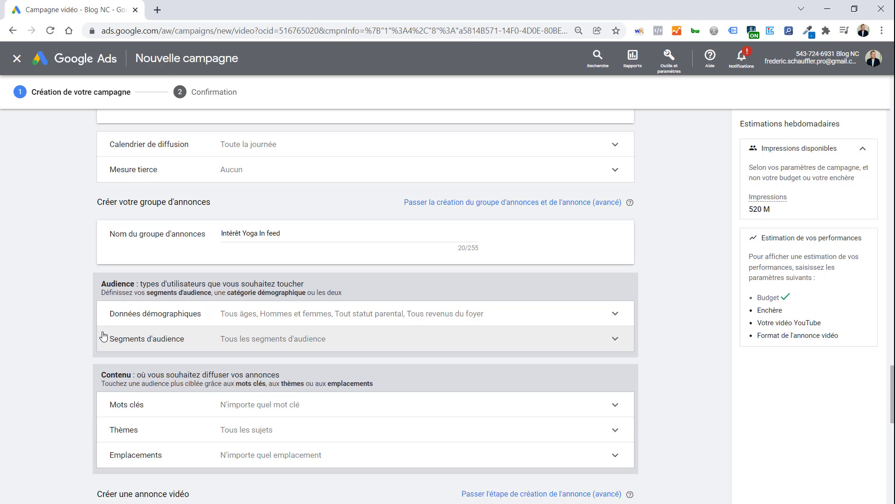
Step: Review the ad group's demographic targeting options for gender, age, parental status and household income
{"action": "left_click", "coordinate": [138, 313]}
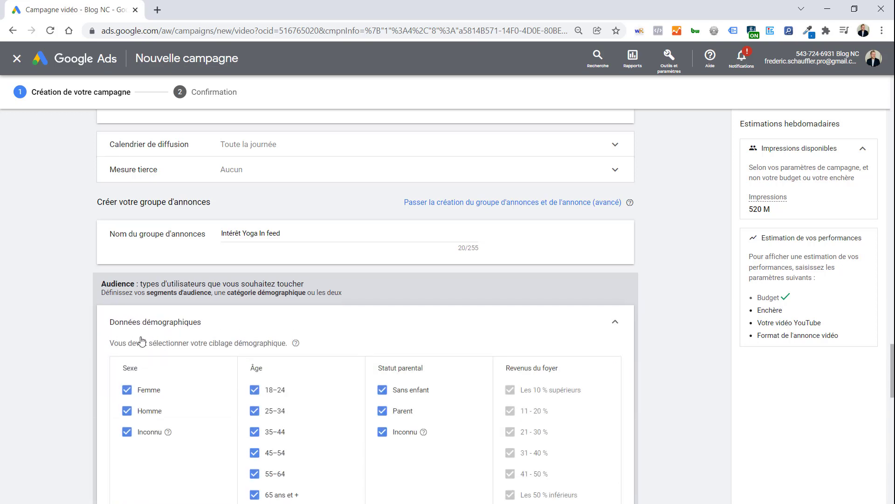
{"action": "scroll", "coordinate": [140, 343], "scroll_direction": "down", "scroll_amount": 3}
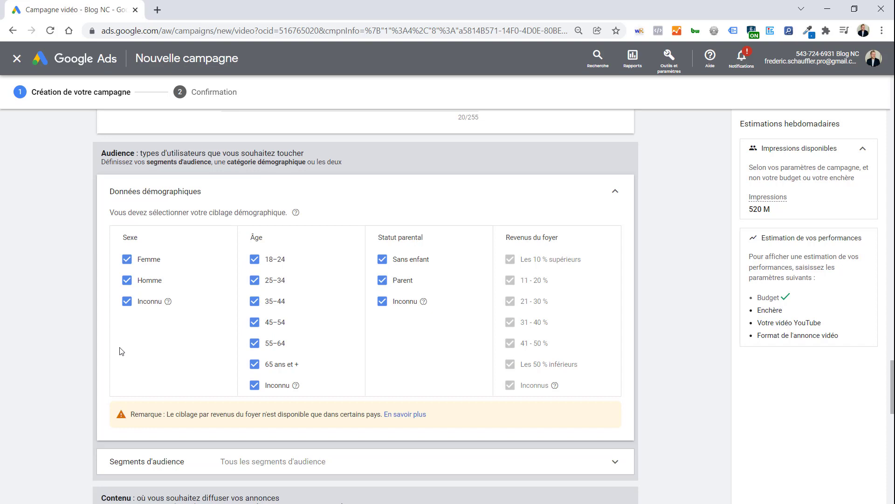
{"action": "scroll", "coordinate": [120, 351], "scroll_direction": "down", "scroll_amount": 3}
Step: Examine the detailed demographic audience segments under Identité des utilisateurs, covering parental status, marital status, education, housing and employment
{"action": "left_click", "coordinate": [153, 344]}
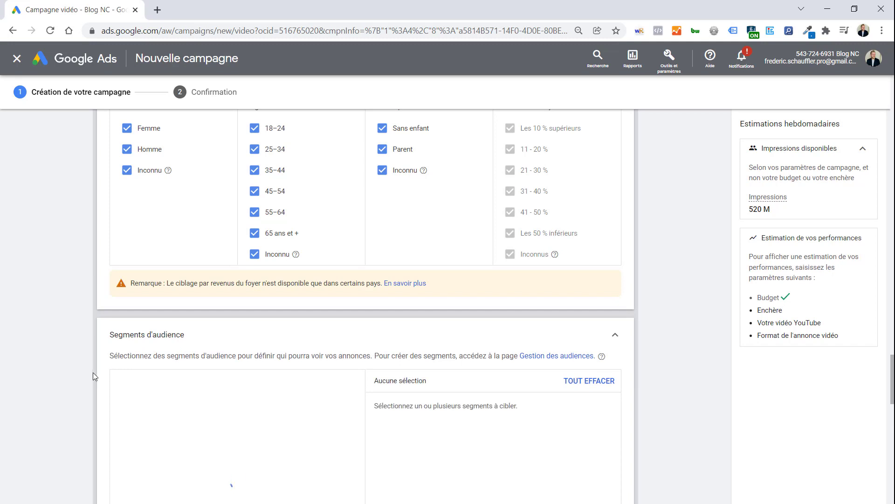
{"action": "scroll", "coordinate": [92, 372], "scroll_direction": "down", "scroll_amount": 4}
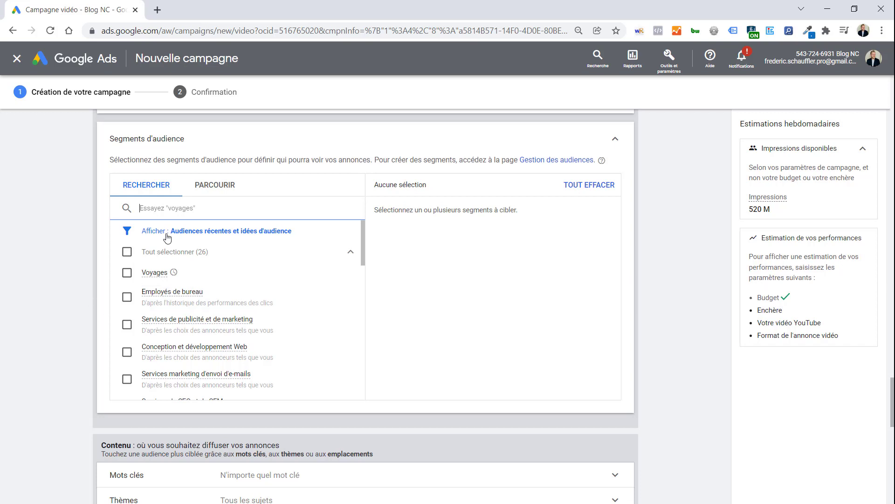
{"action": "left_click", "coordinate": [209, 189]}
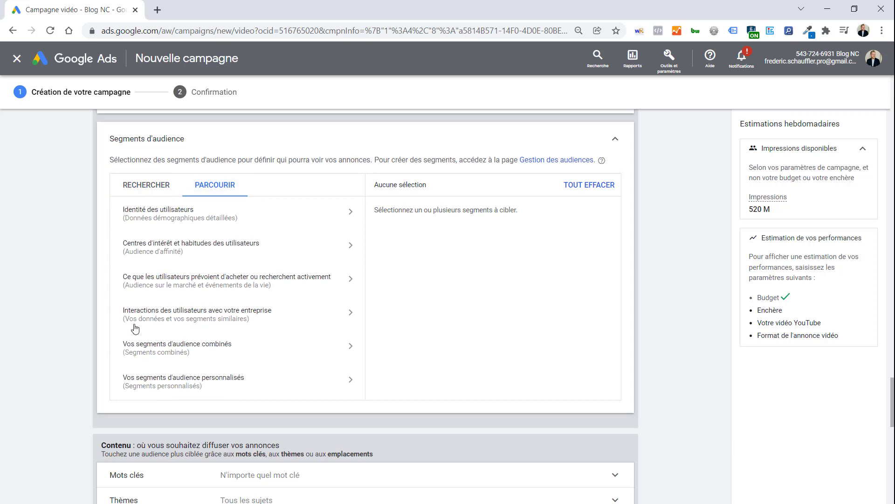
{"action": "left_click", "coordinate": [159, 222]}
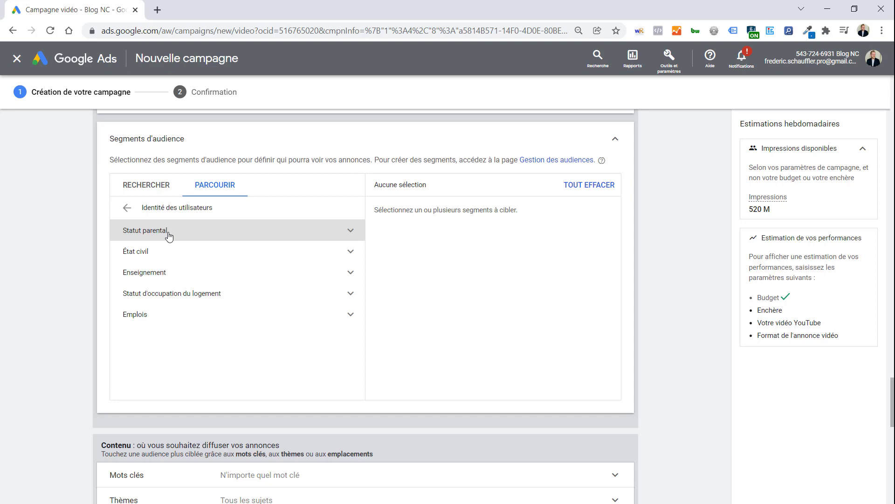
{"action": "left_click", "coordinate": [194, 234]}
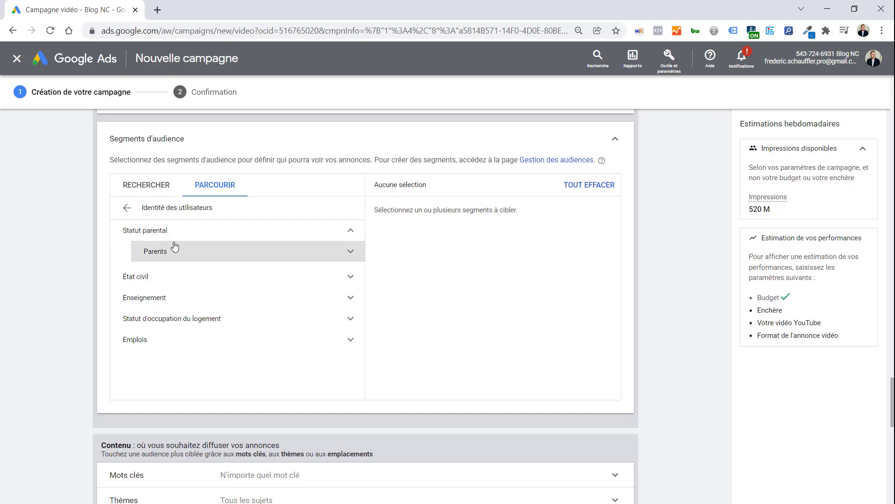
{"action": "left_click", "coordinate": [157, 279]}
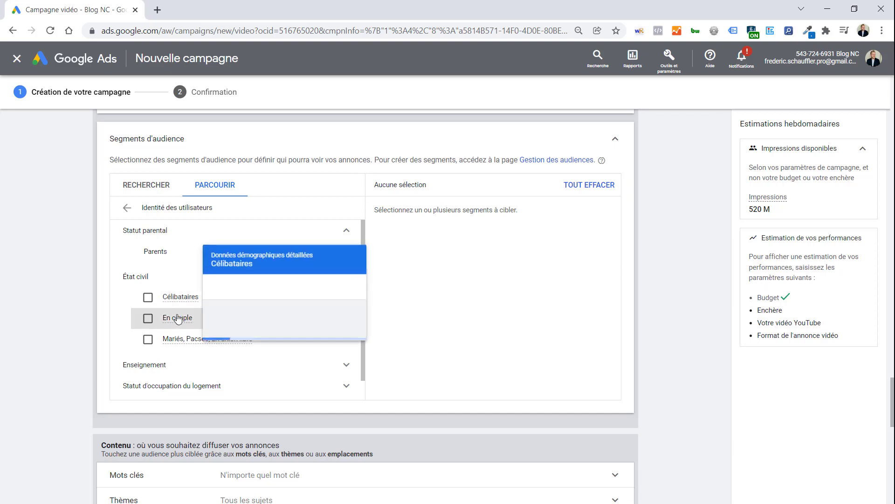
{"action": "scroll", "coordinate": [168, 346], "scroll_direction": "down", "scroll_amount": 1}
{"action": "left_click", "coordinate": [176, 344]}
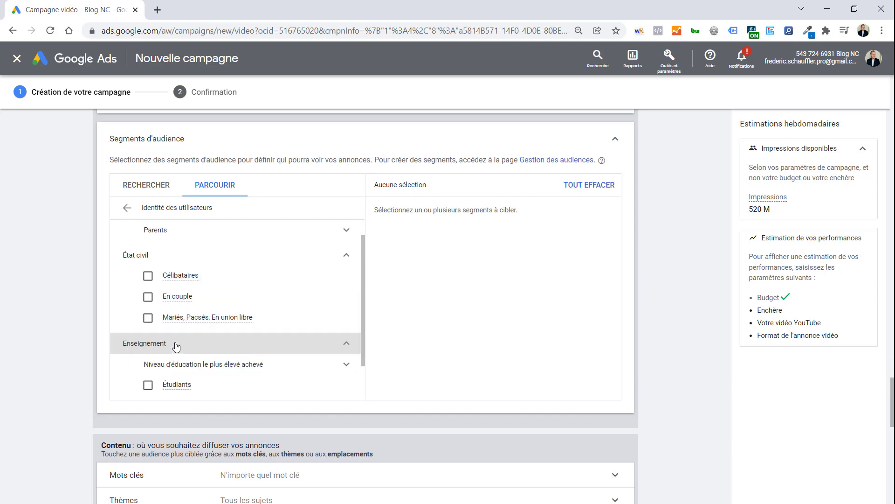
{"action": "scroll", "coordinate": [176, 344], "scroll_direction": "down", "scroll_amount": 1}
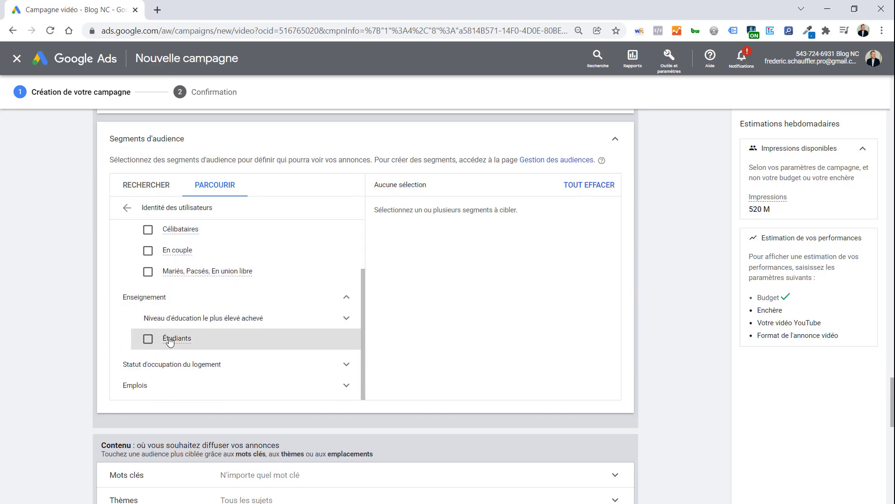
{"action": "mouse_move", "coordinate": [164, 336]}
{"action": "scroll", "coordinate": [181, 313], "scroll_direction": "down", "scroll_amount": 1}
{"action": "left_click", "coordinate": [161, 299]}
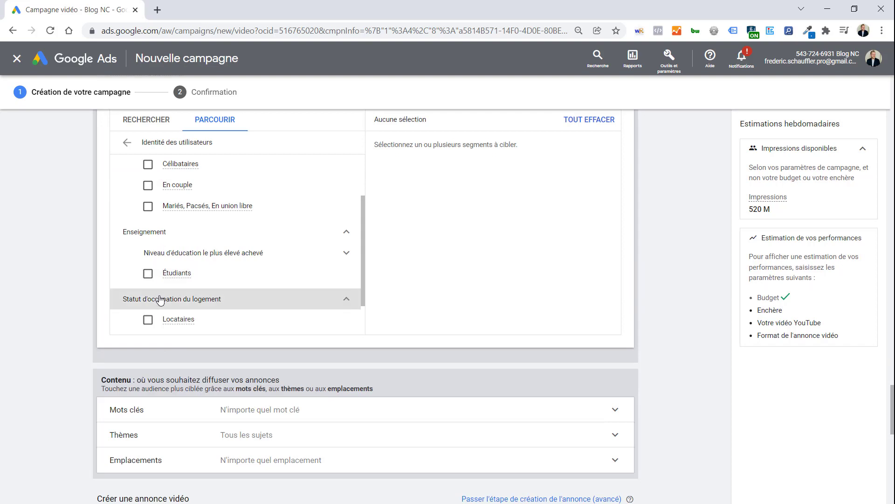
{"action": "scroll", "coordinate": [162, 306], "scroll_direction": "down", "scroll_amount": 1}
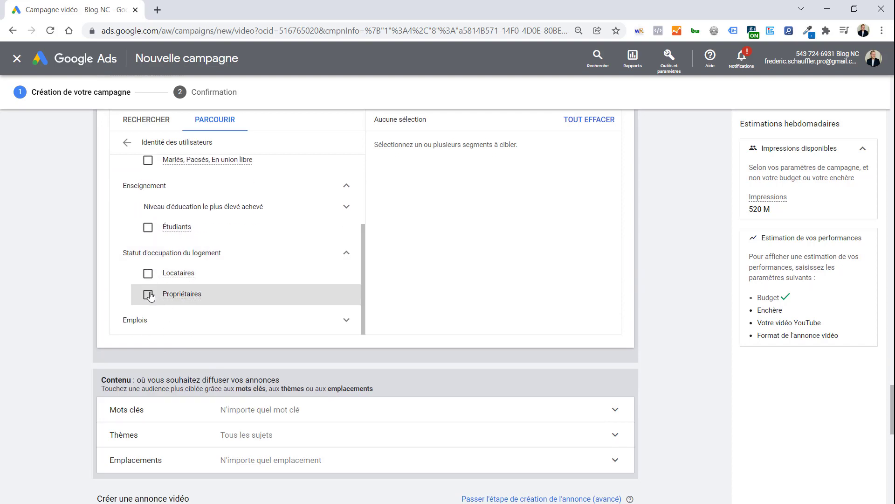
{"action": "left_click", "coordinate": [174, 316]}
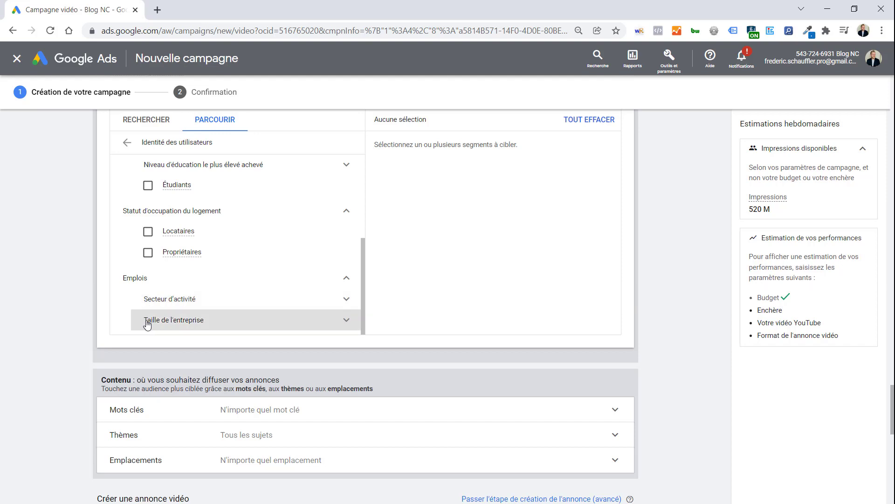
{"action": "scroll", "coordinate": [147, 323], "scroll_direction": "up", "scroll_amount": 6}
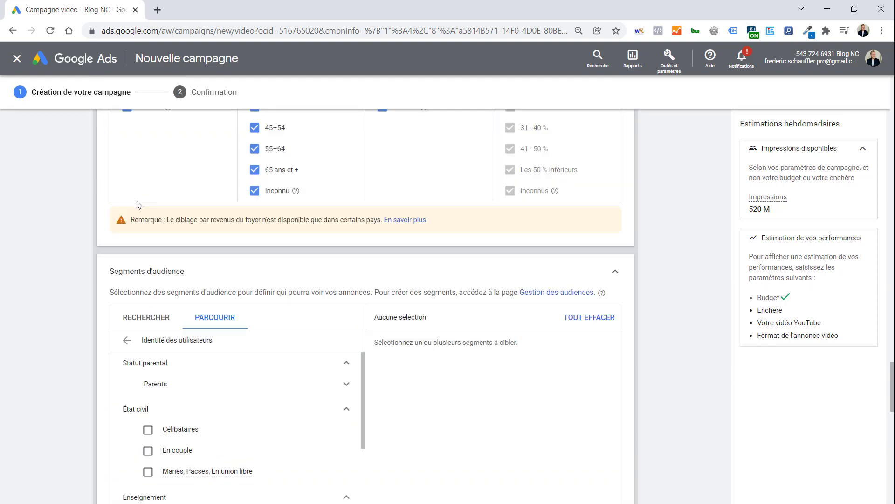
{"action": "left_click", "coordinate": [126, 339]}
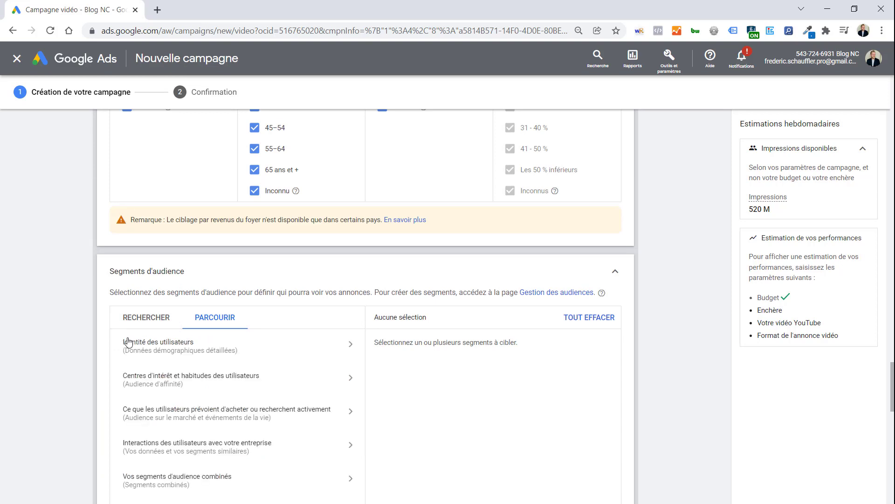
Step: Add the affinity segment Sport et remise en forme from Centres d'intérêt et habitudes des utilisateurs to the ad group's audience
{"action": "scroll", "coordinate": [190, 347], "scroll_direction": "down", "scroll_amount": 1}
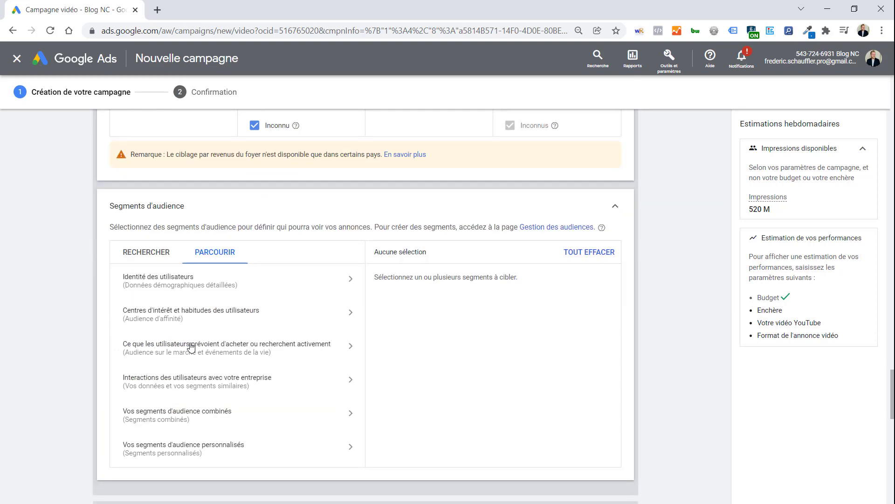
{"action": "left_click", "coordinate": [176, 320]}
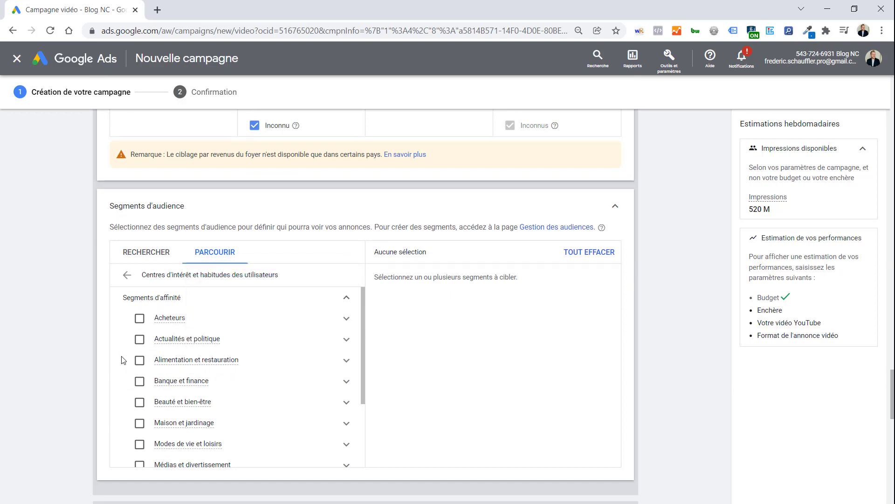
{"action": "scroll", "coordinate": [123, 360], "scroll_direction": "down", "scroll_amount": 2}
{"action": "scroll", "coordinate": [122, 359], "scroll_direction": "down", "scroll_amount": 1}
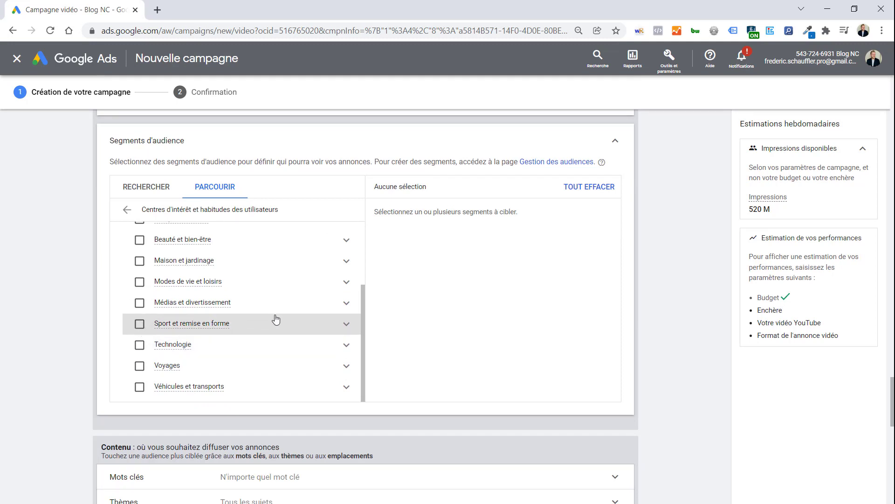
{"action": "left_click", "coordinate": [139, 324]}
Step: Replace the Sport et remise en forme segment with its narrower subsegment Passionnés de yoga, under Passionnés de santé et de remise en forme
{"action": "left_click", "coordinate": [346, 325]}
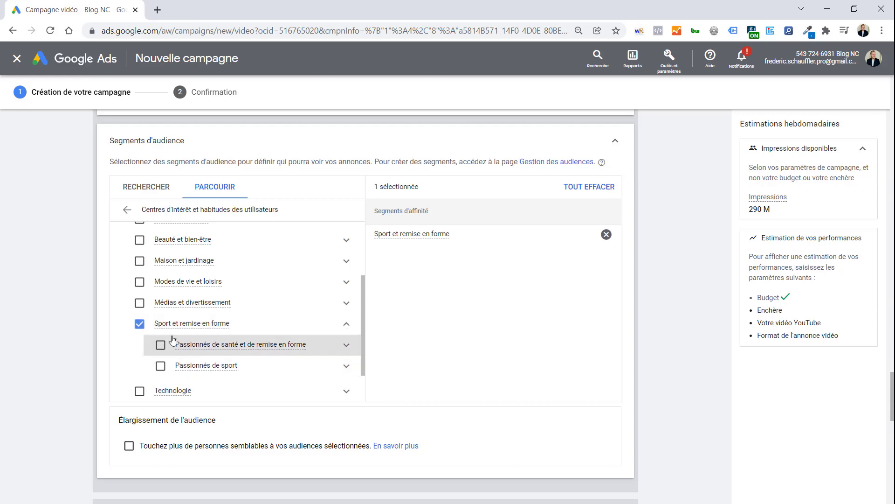
{"action": "mouse_move", "coordinate": [200, 345]}
{"action": "left_click", "coordinate": [346, 348]}
{"action": "scroll", "coordinate": [343, 348], "scroll_direction": "down", "scroll_amount": 1}
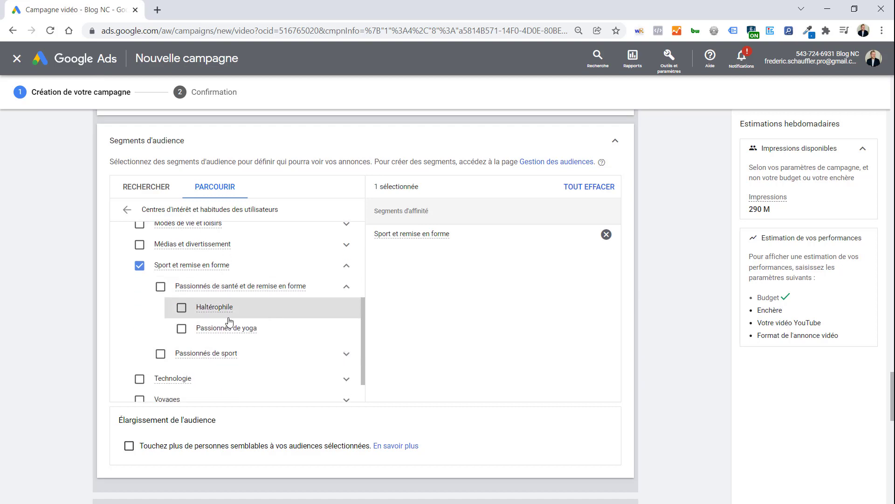
{"action": "mouse_move", "coordinate": [233, 333]}
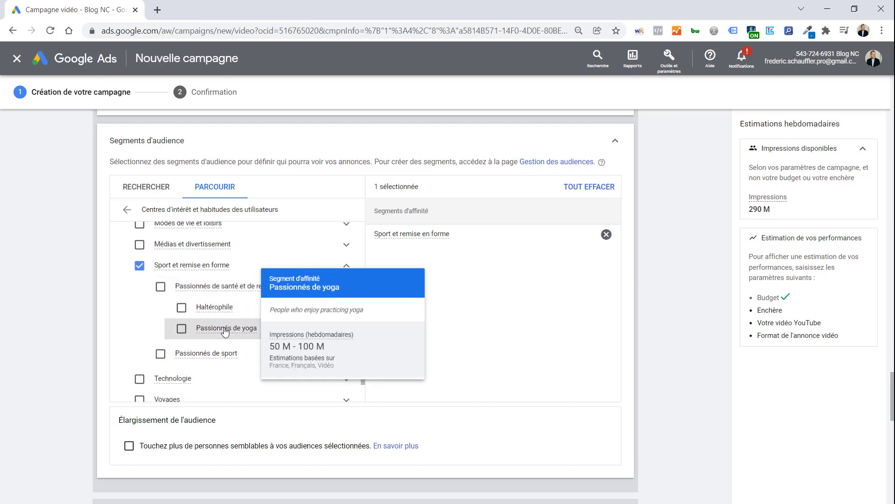
{"action": "left_click", "coordinate": [182, 330]}
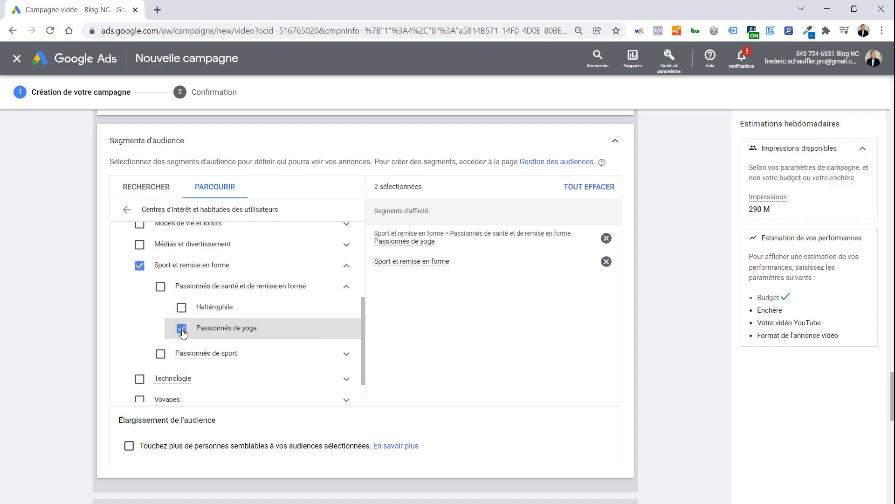
{"action": "left_click", "coordinate": [606, 262]}
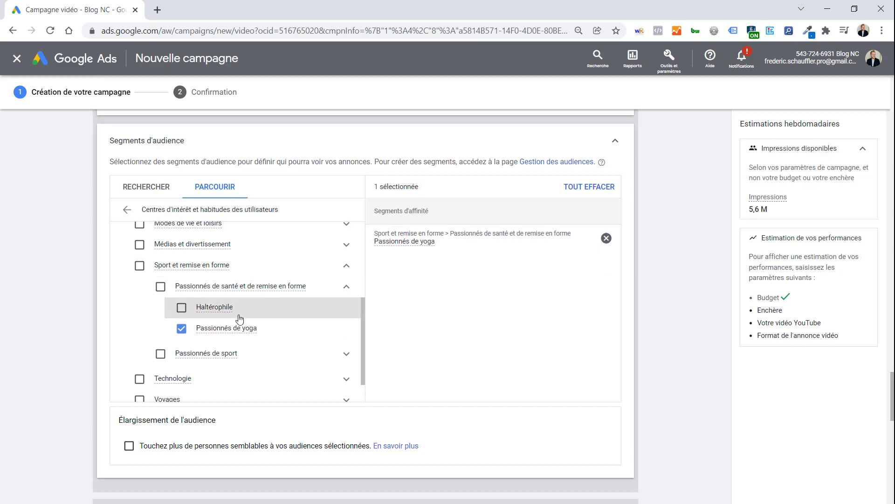
{"action": "scroll", "coordinate": [200, 303], "scroll_direction": "up", "scroll_amount": 3}
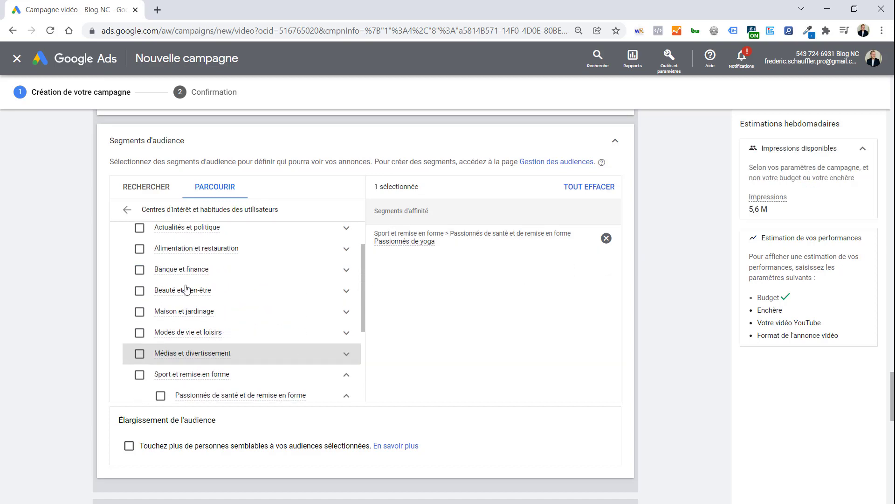
{"action": "left_click", "coordinate": [127, 210]}
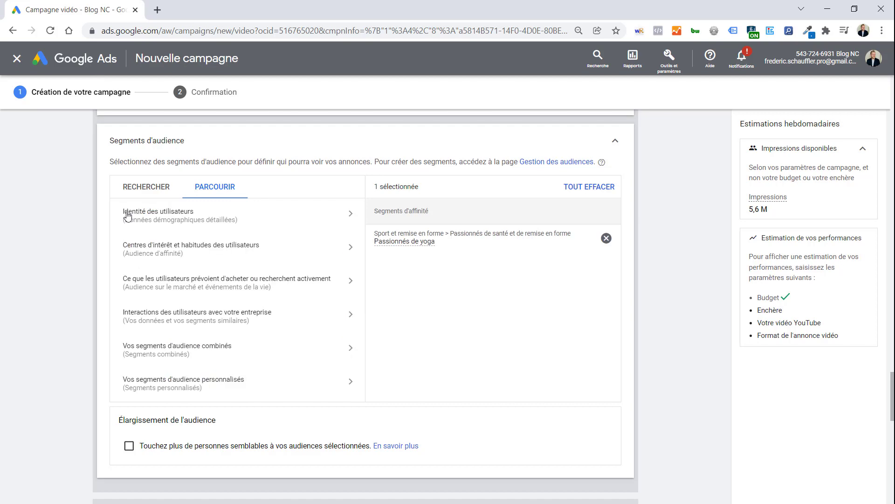
Step: Examine the in-market categories under Segments sur le marché in Ce que les utilisateurs prévoient d'acheter ou recherchent activement
{"action": "left_click", "coordinate": [185, 291]}
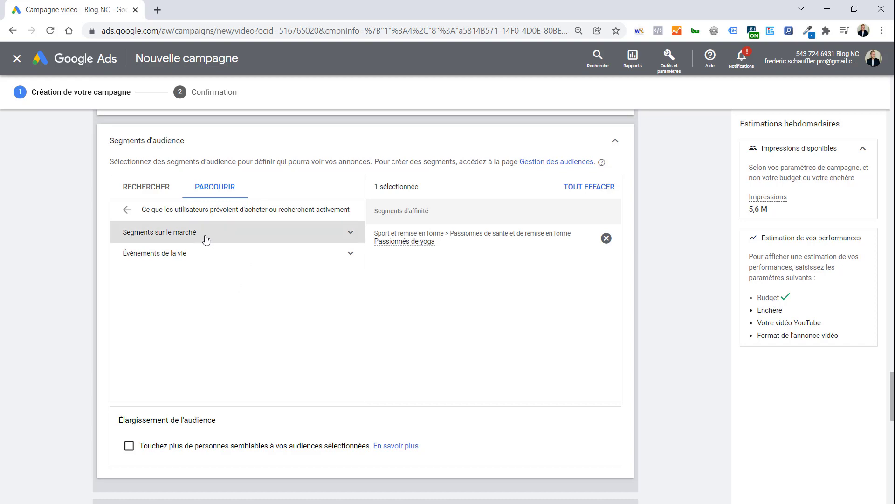
{"action": "left_click", "coordinate": [189, 236]}
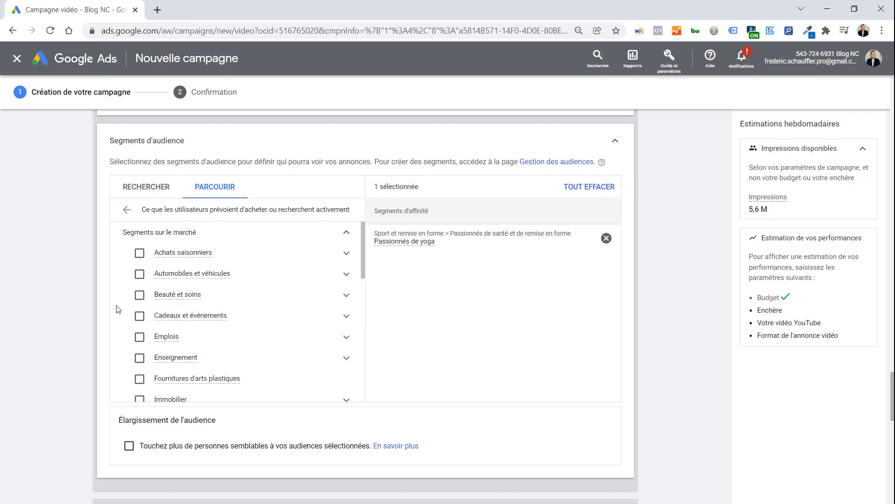
{"action": "scroll", "coordinate": [140, 317], "scroll_direction": "down", "scroll_amount": 3}
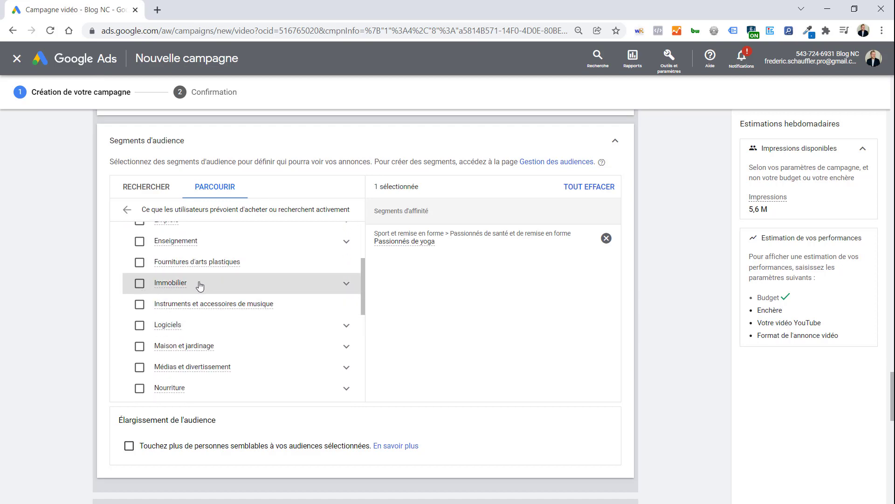
{"action": "scroll", "coordinate": [129, 319], "scroll_direction": "down", "scroll_amount": 3}
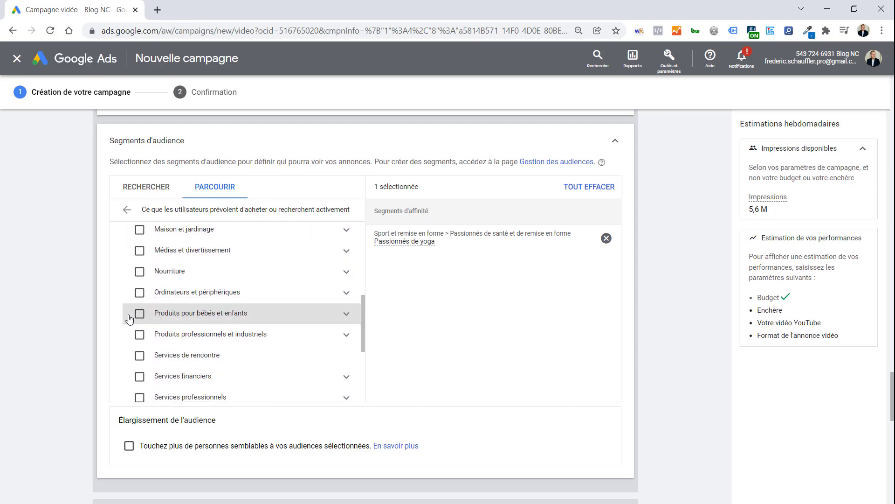
{"action": "scroll", "coordinate": [130, 319], "scroll_direction": "down", "scroll_amount": 3}
{"action": "scroll", "coordinate": [127, 322], "scroll_direction": "up", "scroll_amount": 6}
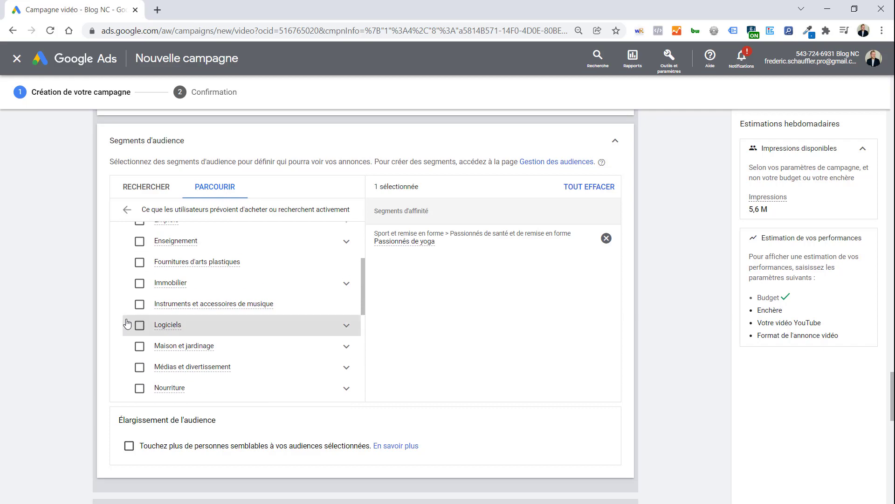
{"action": "scroll", "coordinate": [127, 323], "scroll_direction": "up", "scroll_amount": 10}
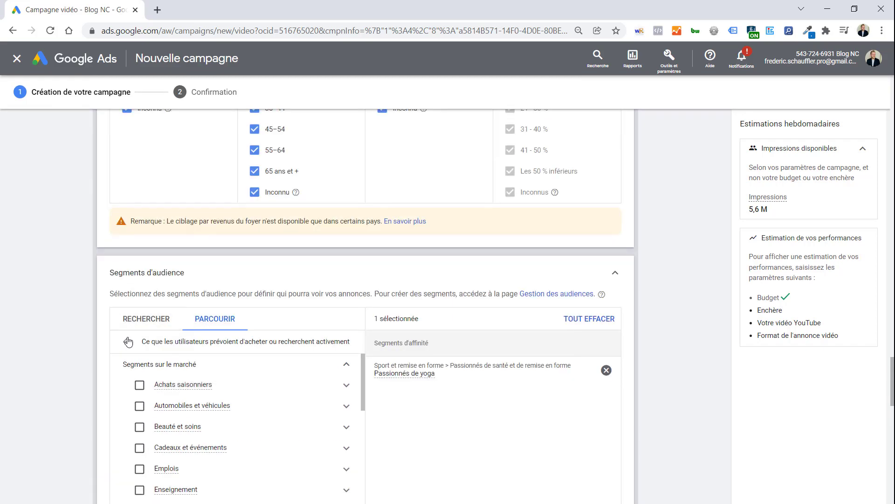
Step: Collapse the in-market list and review the life events offered under Événements de la vie
{"action": "left_click", "coordinate": [126, 343]}
{"action": "scroll", "coordinate": [183, 320], "scroll_direction": "down", "scroll_amount": 3}
{"action": "left_click", "coordinate": [192, 293]}
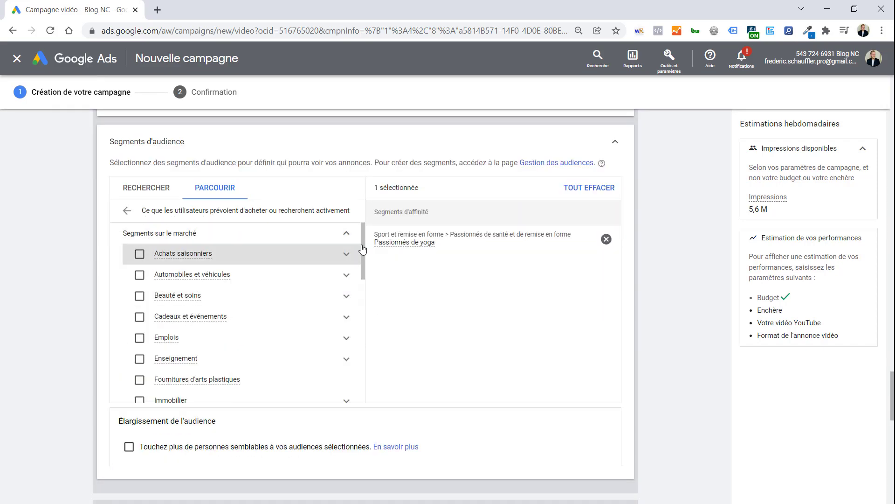
{"action": "left_click", "coordinate": [348, 235]}
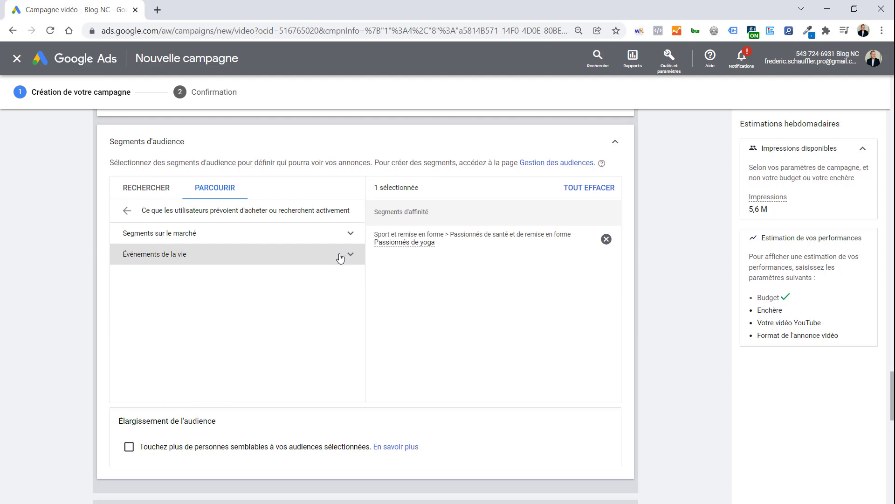
{"action": "left_click", "coordinate": [340, 257]}
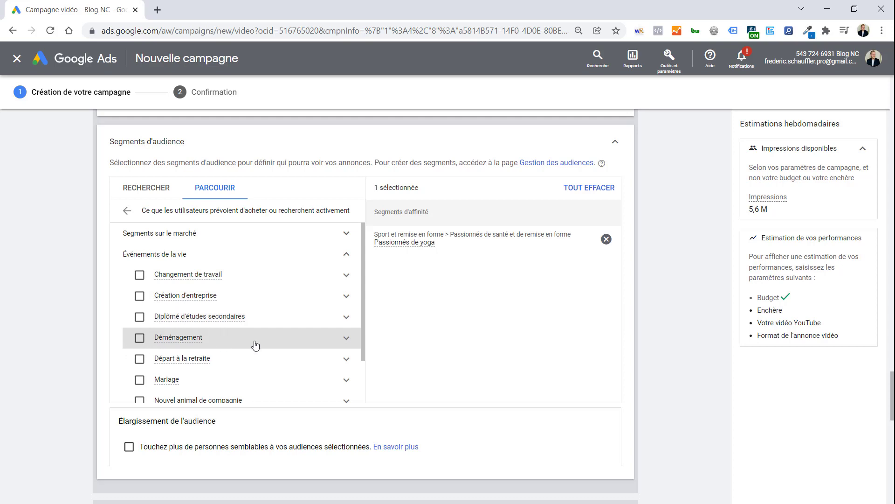
{"action": "scroll", "coordinate": [254, 344], "scroll_direction": "down", "scroll_amount": 2}
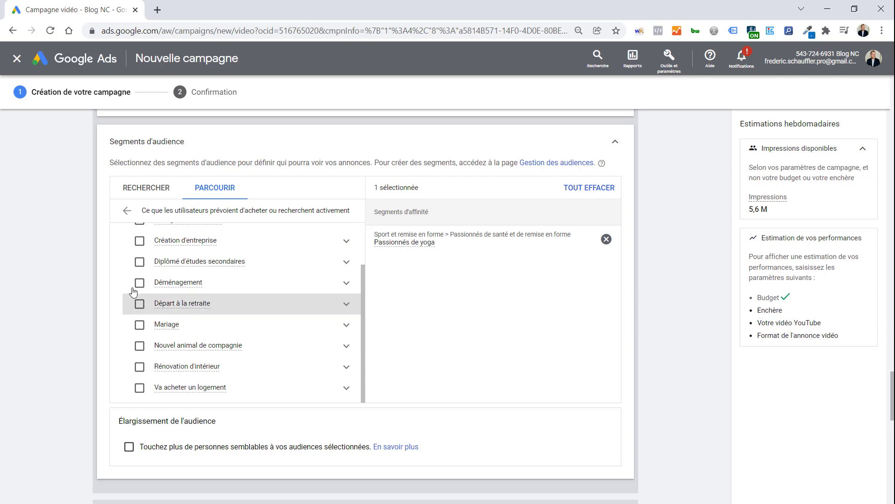
Step: Try the website visitors segment 2_Abandon Panier under Interactions des utilisateurs avec votre entreprise, and remove it from the selection
{"action": "left_click", "coordinate": [126, 210]}
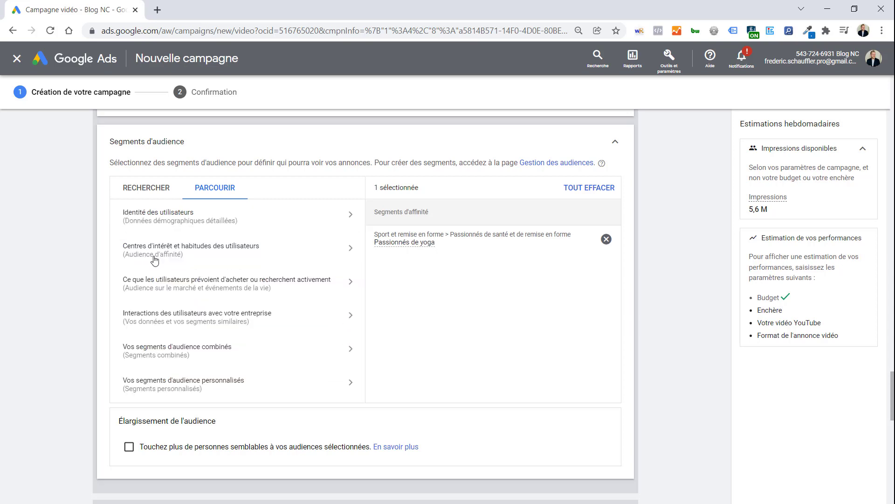
{"action": "left_click", "coordinate": [211, 320]}
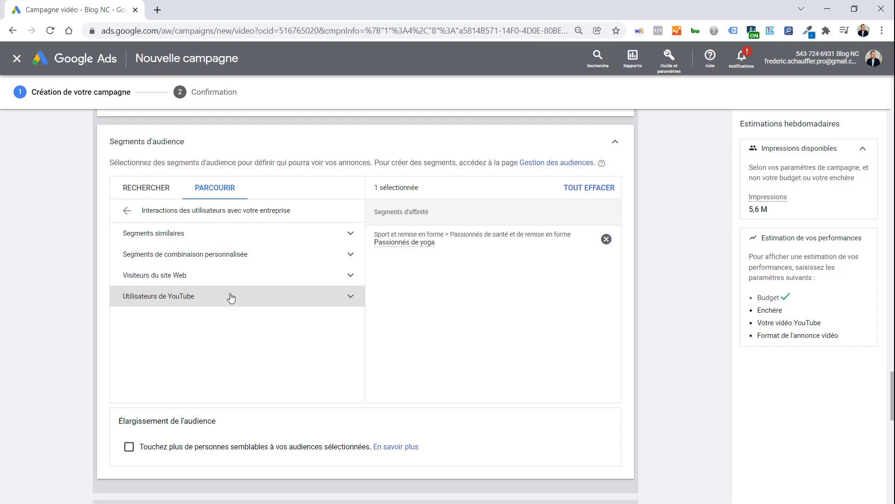
{"action": "left_click", "coordinate": [235, 276]}
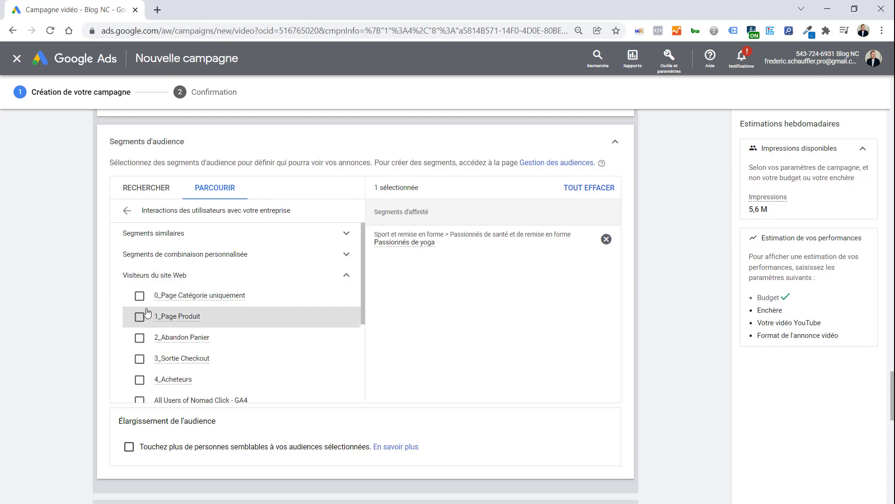
{"action": "left_click", "coordinate": [139, 340]}
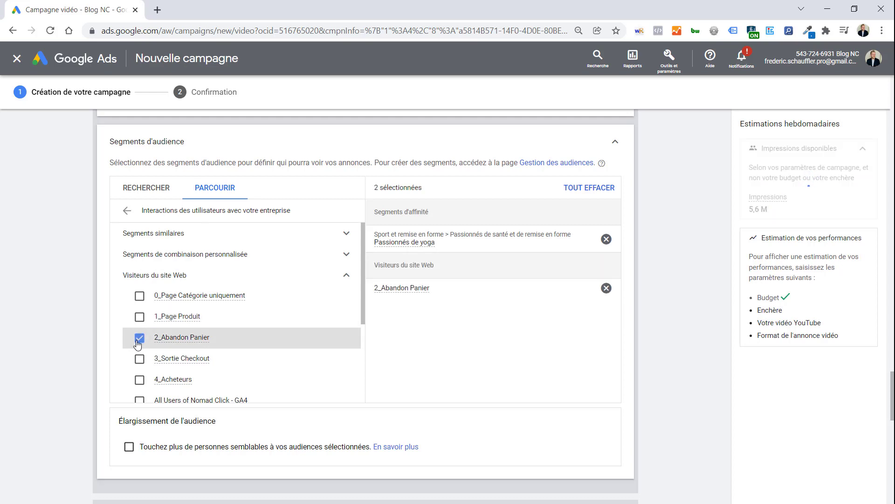
{"action": "left_click", "coordinate": [139, 338]}
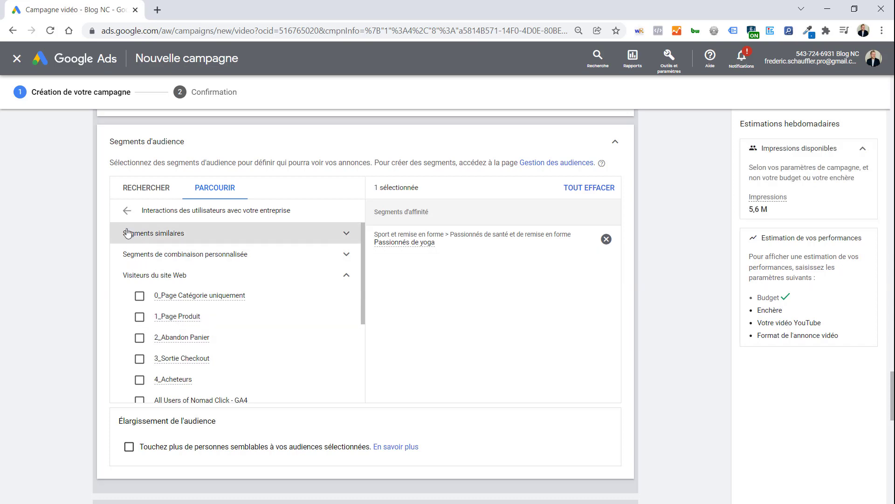
{"action": "left_click", "coordinate": [127, 210]}
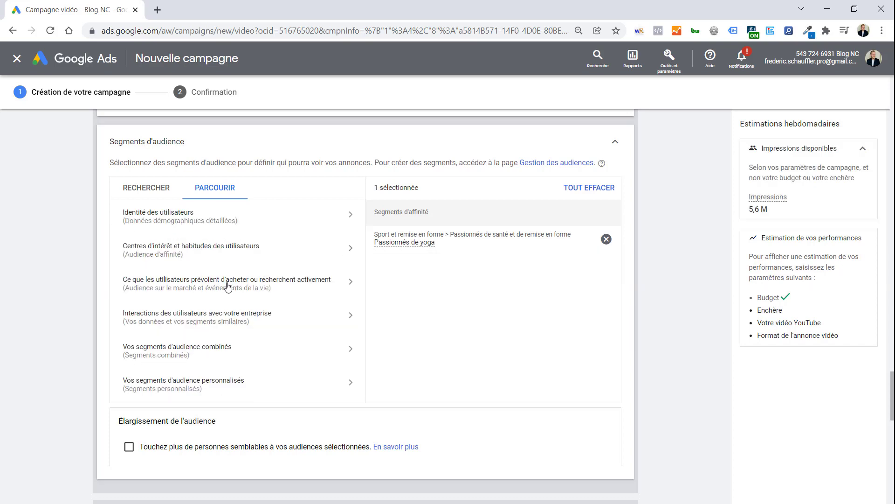
Step: Start a new combined audience segment that includes users matching the affinity segment Passionnés de yoga
{"action": "scroll", "coordinate": [228, 287], "scroll_direction": "down", "scroll_amount": 3}
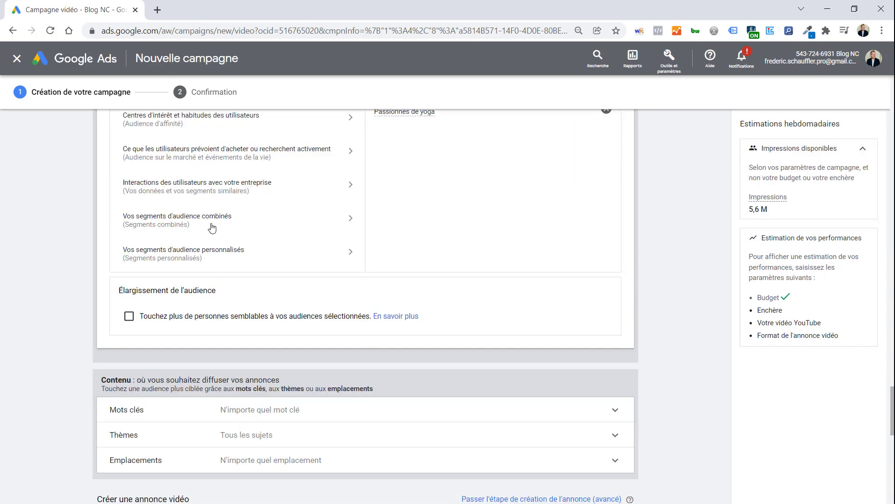
{"action": "left_click", "coordinate": [213, 224]}
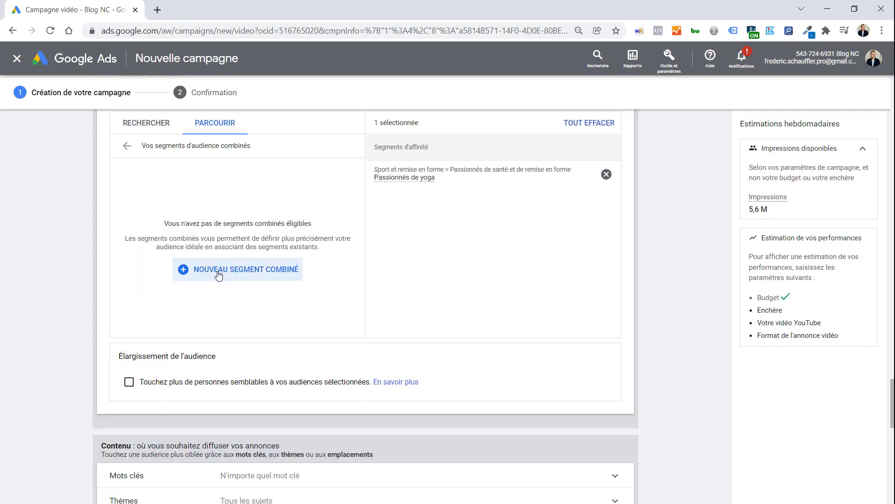
{"action": "left_click", "coordinate": [219, 274]}
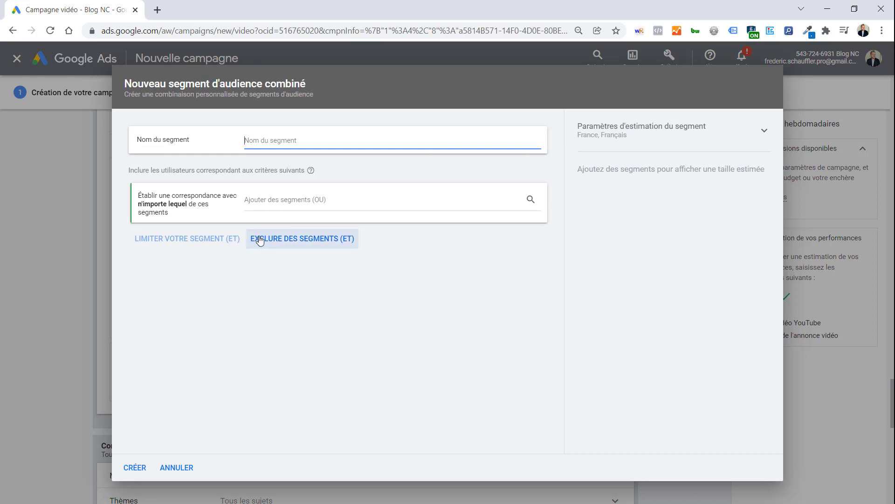
{"action": "left_click", "coordinate": [308, 200]}
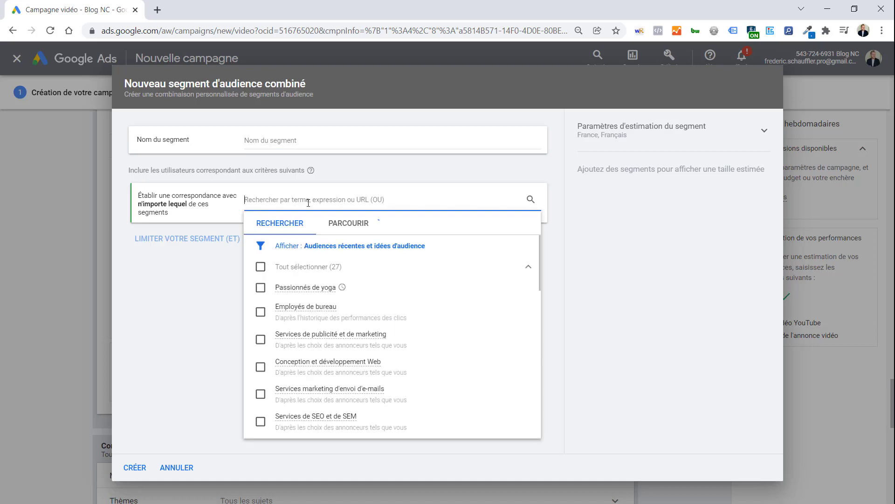
{"action": "type", "text": "yoga"}
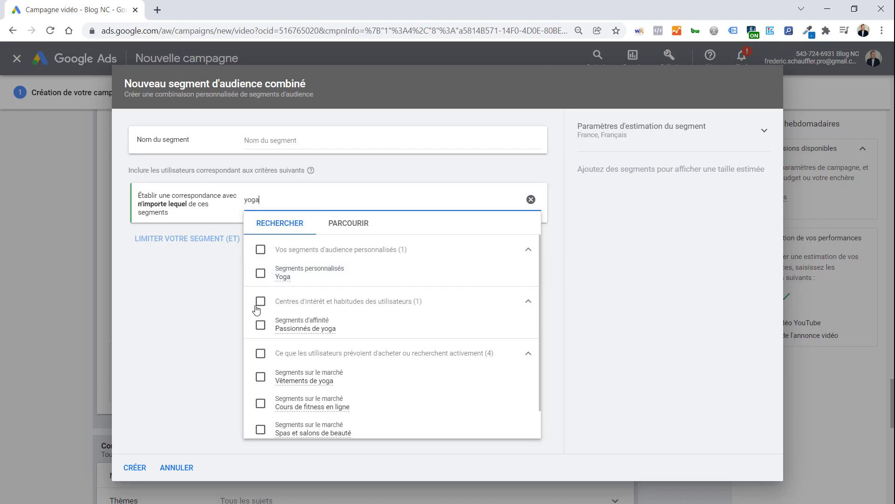
{"action": "left_click", "coordinate": [261, 326]}
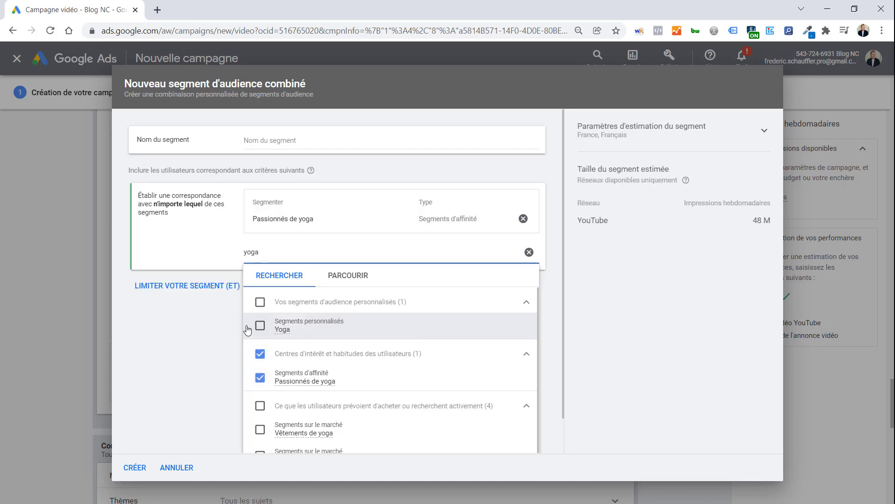
{"action": "left_click", "coordinate": [196, 257]}
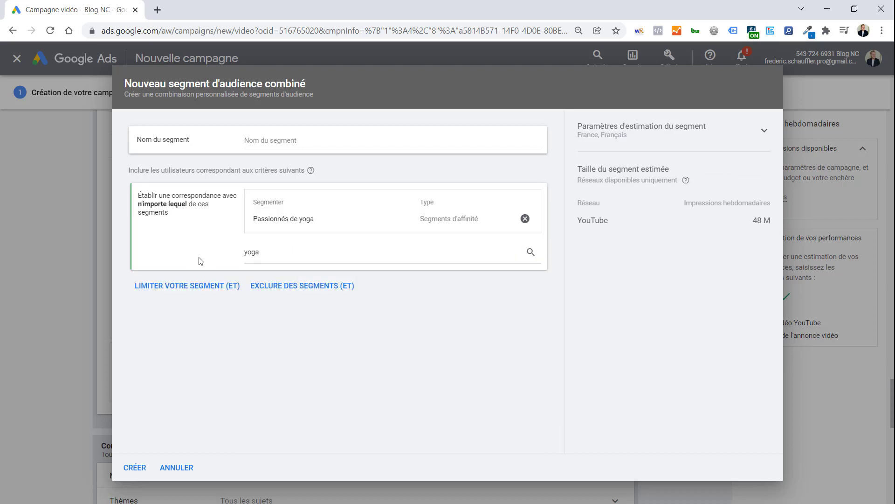
Step: Limit the combined segment with an additional AND criterion matching the YouTube users segment Abonné de ma chaine
{"action": "left_click", "coordinate": [234, 286]}
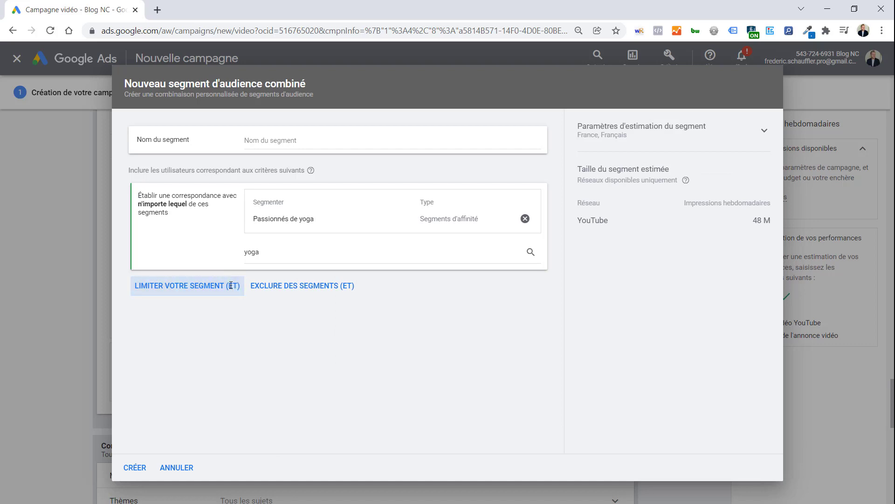
{"action": "left_click", "coordinate": [335, 239]}
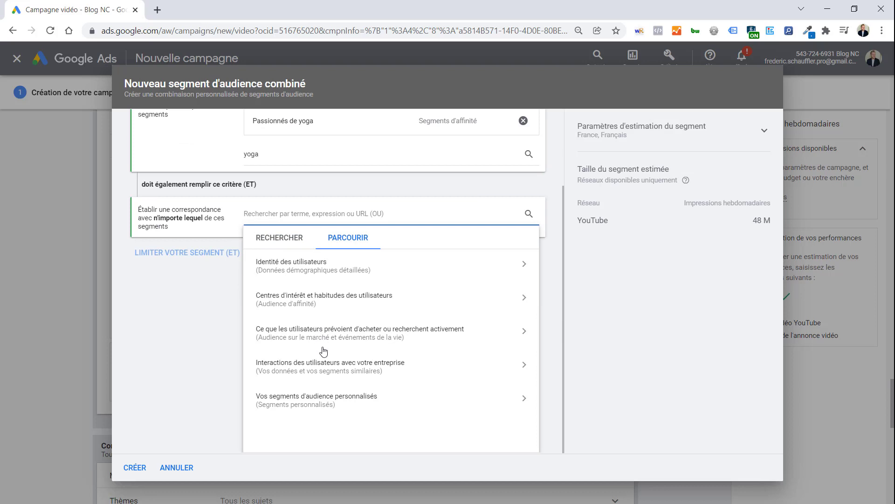
{"action": "left_click", "coordinate": [325, 367]}
{"action": "left_click", "coordinate": [320, 326]}
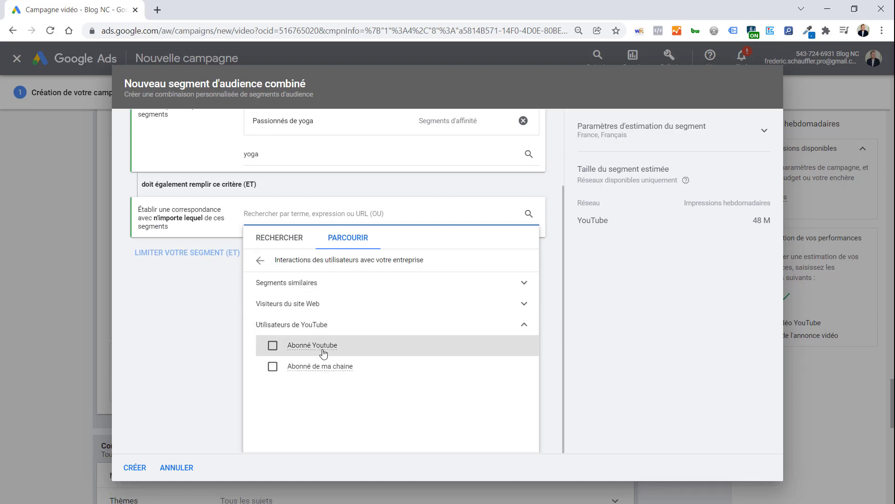
{"action": "left_click", "coordinate": [274, 367]}
{"action": "left_click", "coordinate": [432, 373]}
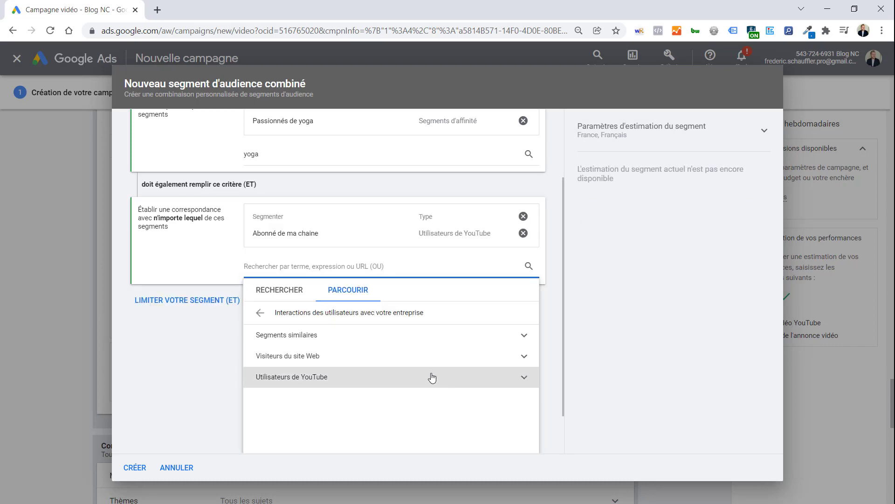
Step: Add the website visitors segment All Users of Nomad Click - GA4 to the second criterion, and discard the combined segment without creating it
{"action": "left_click", "coordinate": [260, 312]}
{"action": "scroll", "coordinate": [358, 372], "scroll_direction": "down", "scroll_amount": 2}
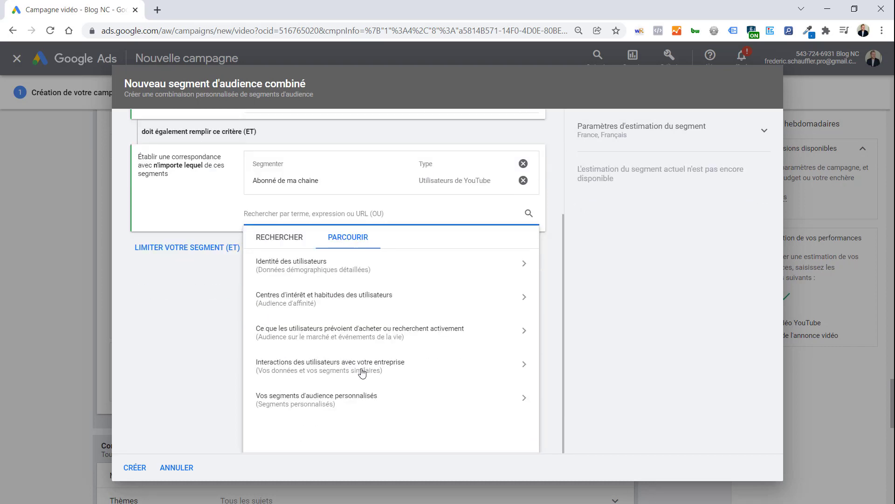
{"action": "left_click", "coordinate": [363, 368]}
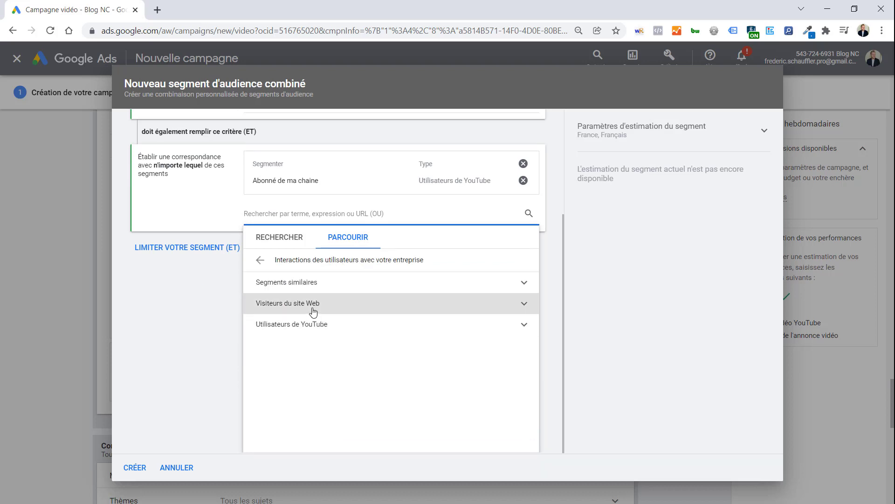
{"action": "left_click", "coordinate": [298, 303]}
{"action": "scroll", "coordinate": [280, 354], "scroll_direction": "down", "scroll_amount": 1}
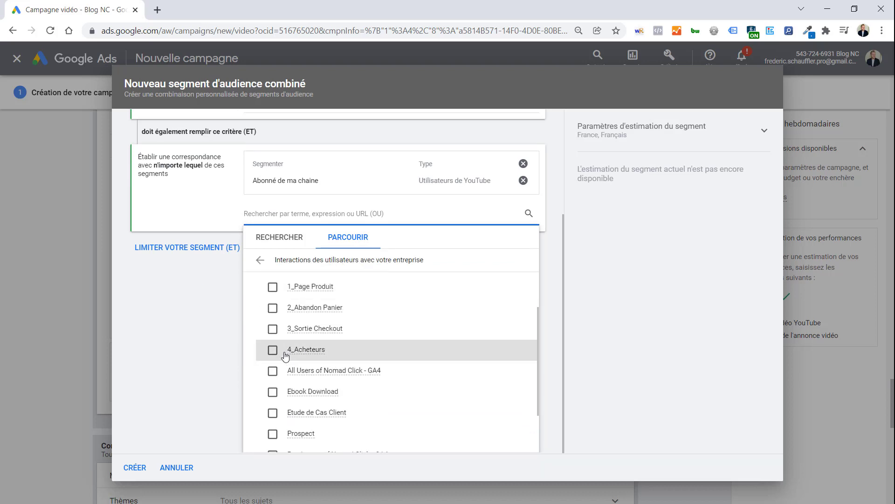
{"action": "left_click", "coordinate": [272, 371]}
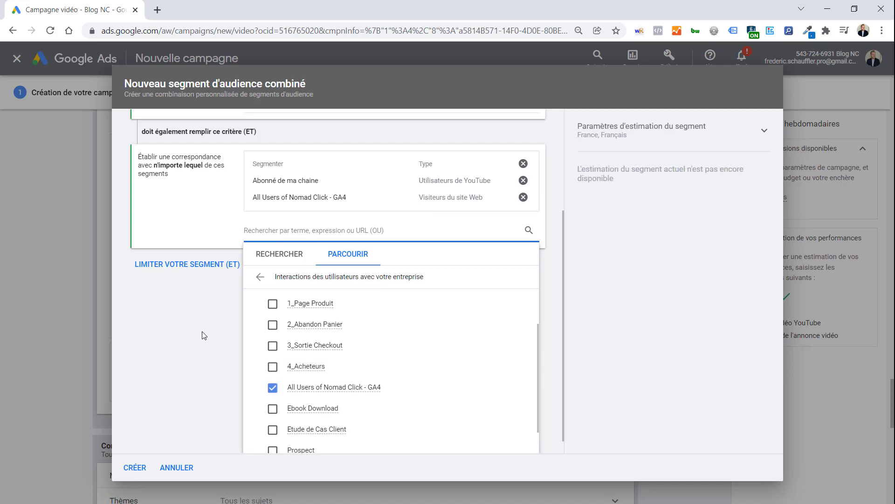
{"action": "key", "text": "Escape"}
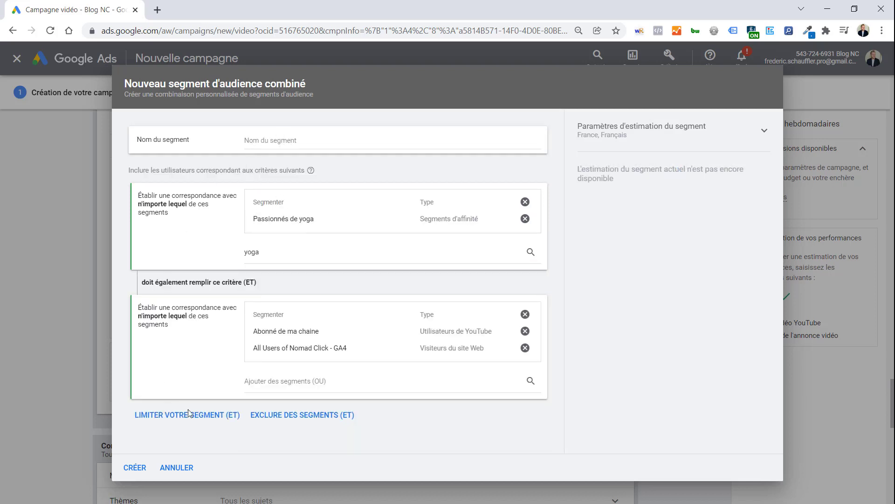
{"action": "left_click", "coordinate": [181, 468]}
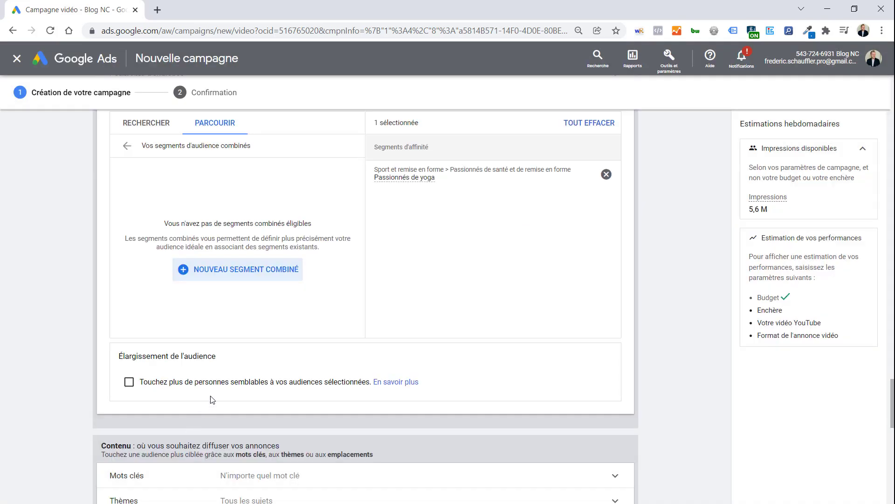
Step: Start a custom audience segment named Yoga that targets users who searched for the term yoga on Google
{"action": "left_click", "coordinate": [127, 147]}
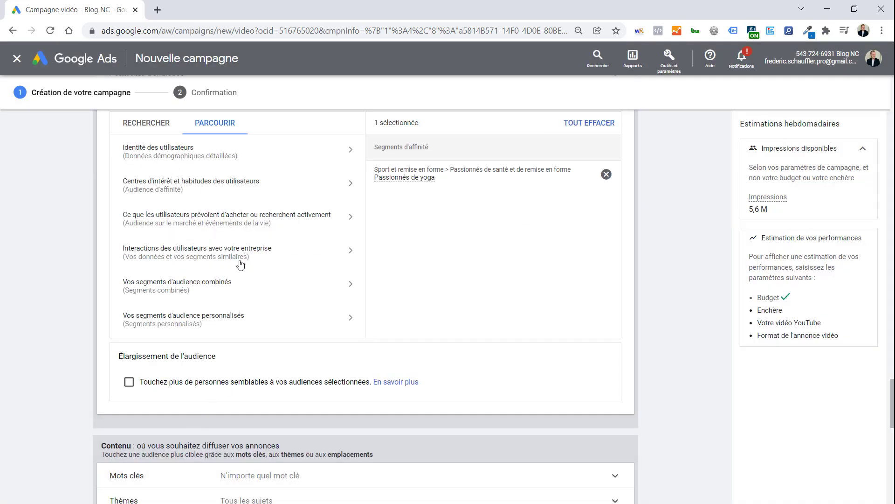
{"action": "left_click", "coordinate": [195, 326]}
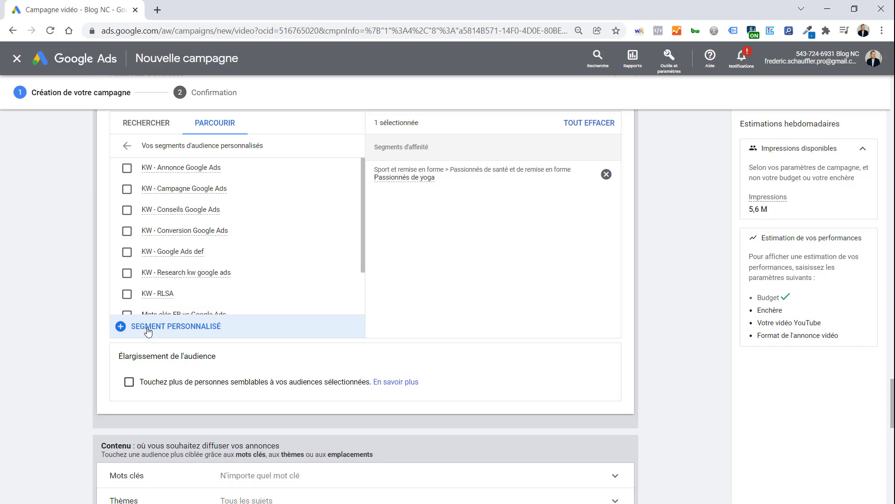
{"action": "left_click", "coordinate": [122, 328]}
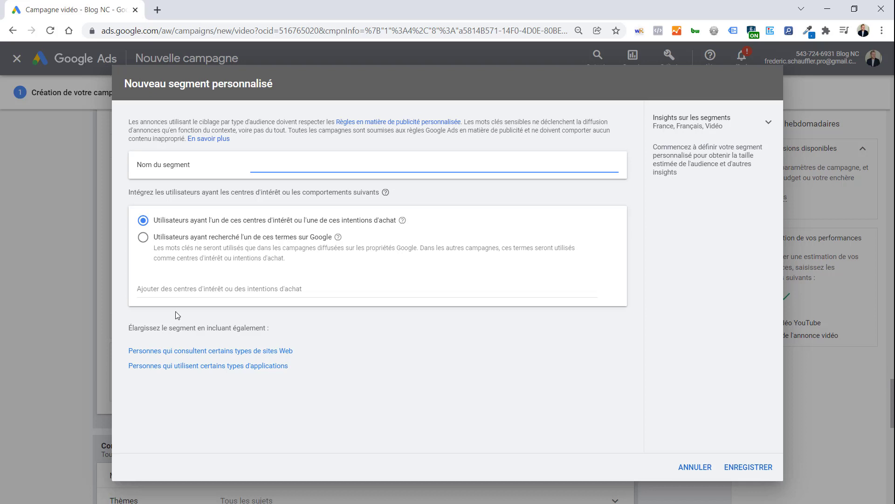
{"action": "type", "text": "Yoga"}
{"action": "left_click", "coordinate": [145, 240]}
{"action": "left_click", "coordinate": [166, 285]}
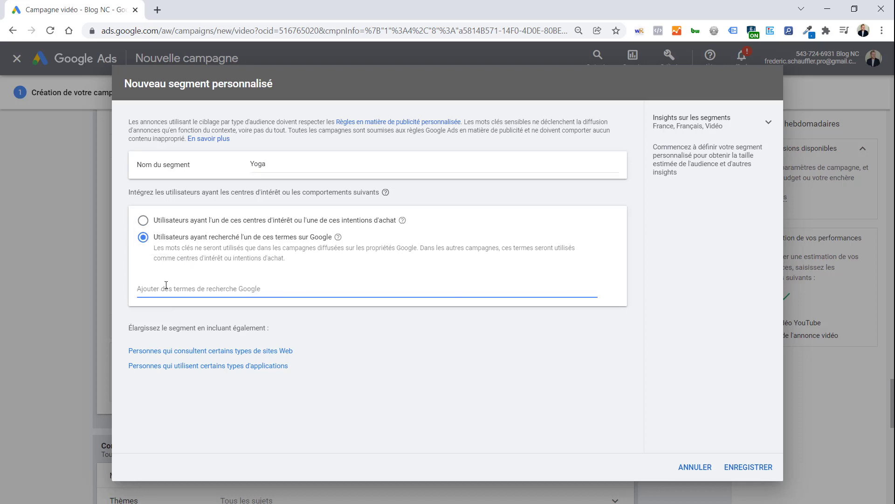
{"action": "type", "text": "yoga"}
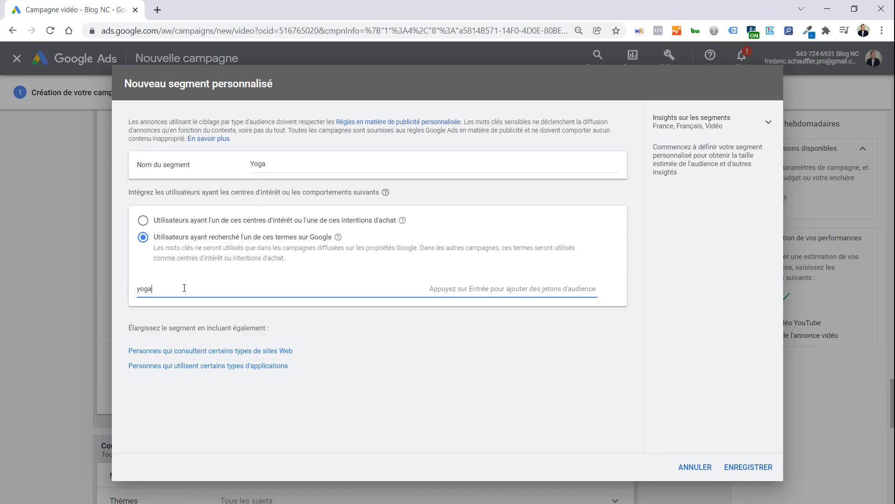
{"action": "key", "text": "Return"}
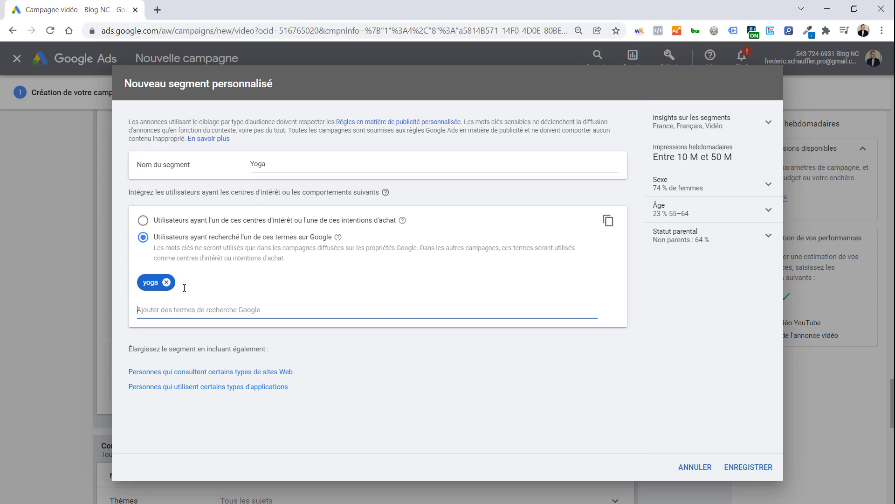
Step: Extend the custom segment with a criterion for people who browse similar types of websites
{"action": "left_click", "coordinate": [224, 372]}
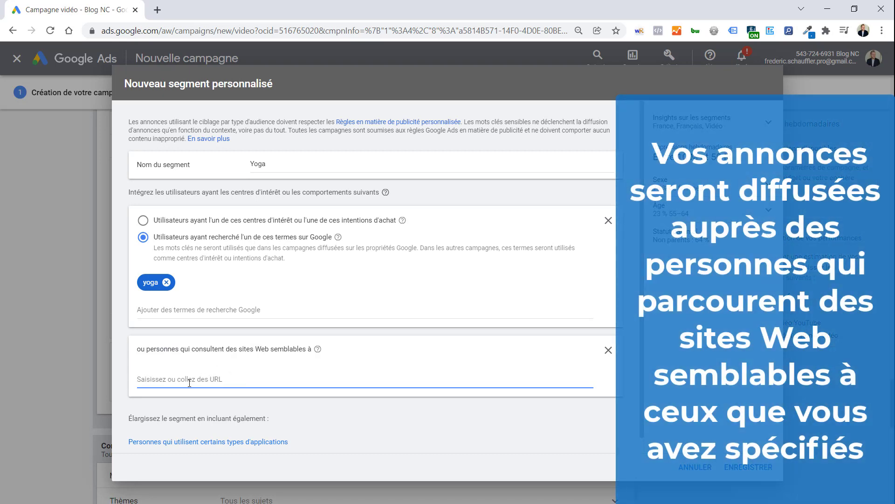
{"action": "left_click", "coordinate": [318, 351]}
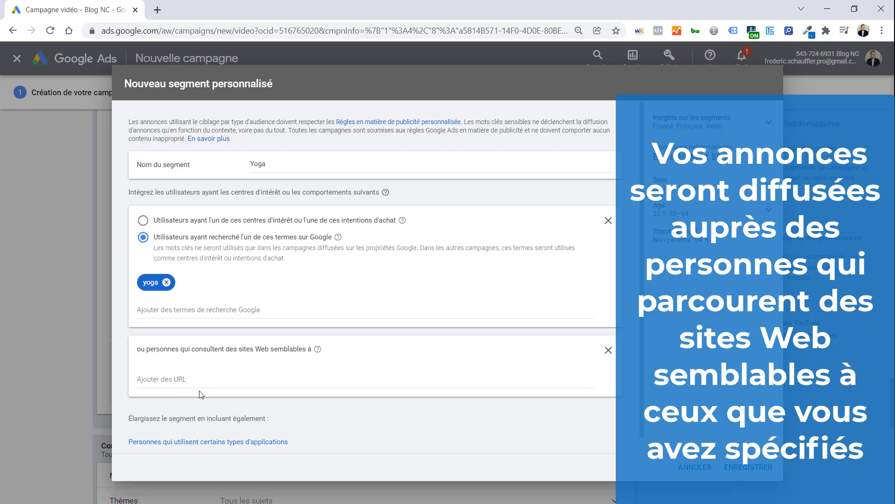
{"action": "scroll", "coordinate": [228, 418], "scroll_direction": "down", "scroll_amount": 1}
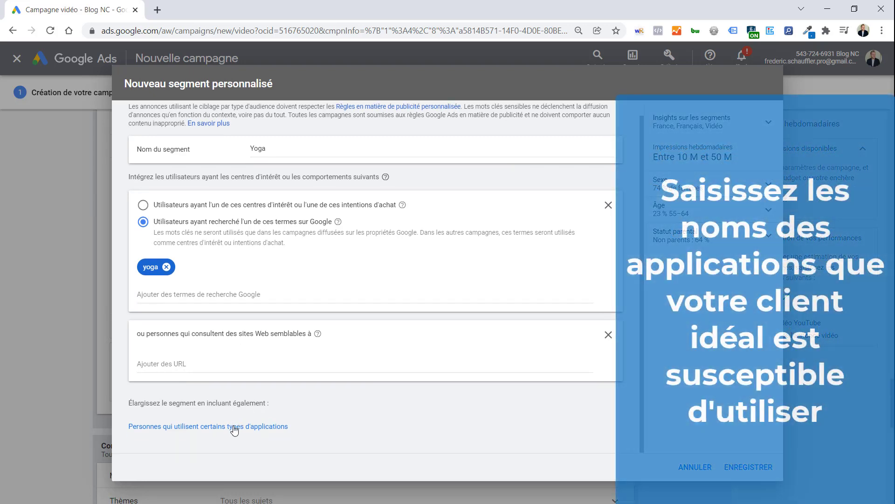
Step: Add a criterion for people who use similar apps to the custom segment and search the Google Play apps for yoga
{"action": "left_click", "coordinate": [232, 427]}
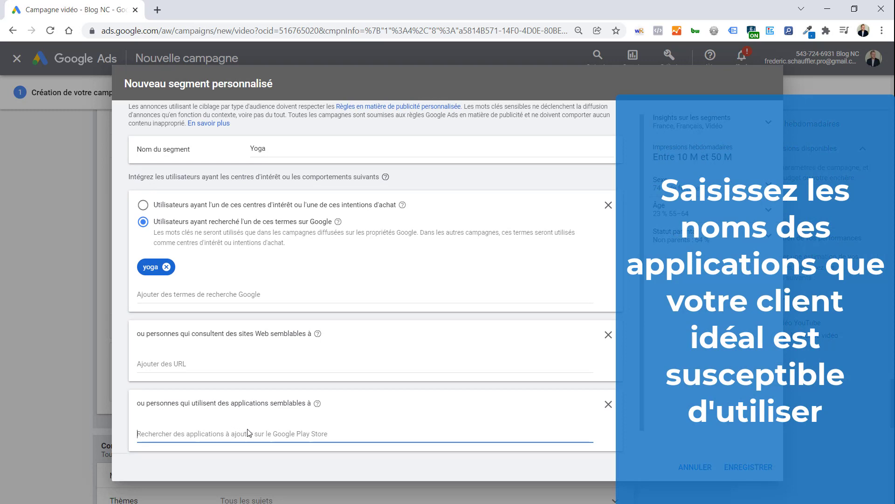
{"action": "type", "text": "yo"}
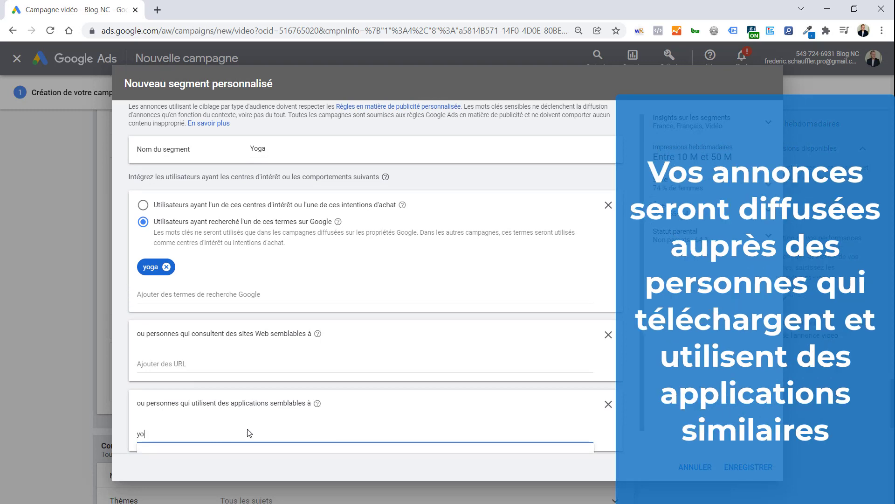
{"action": "type", "text": "g"}
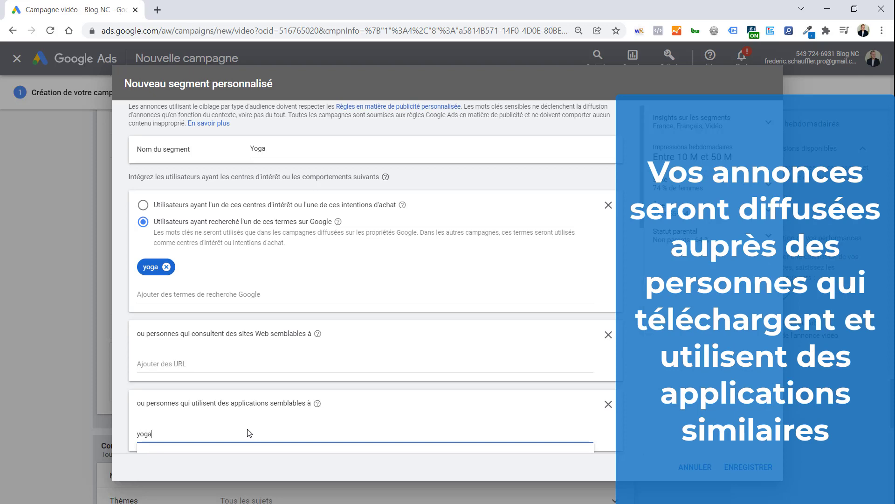
{"action": "type", "text": "a"}
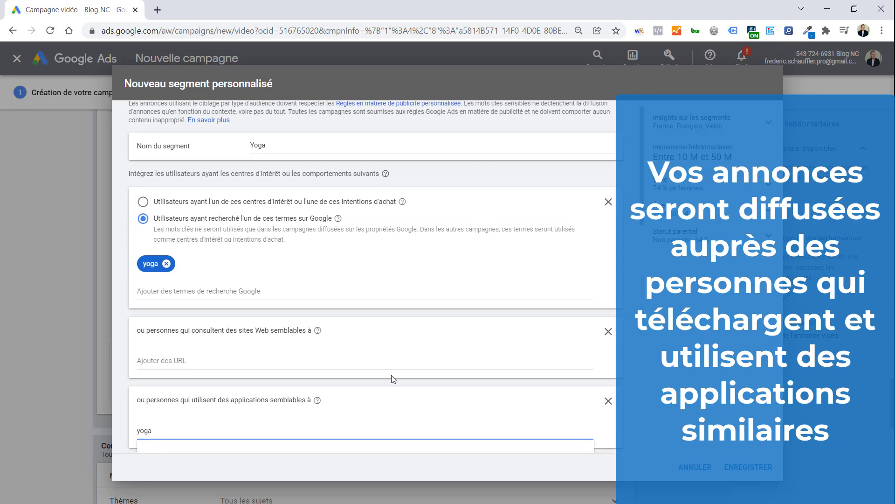
{"action": "scroll", "coordinate": [394, 378], "scroll_direction": "down", "scroll_amount": 3}
{"action": "scroll", "coordinate": [344, 392], "scroll_direction": "down", "scroll_amount": 2}
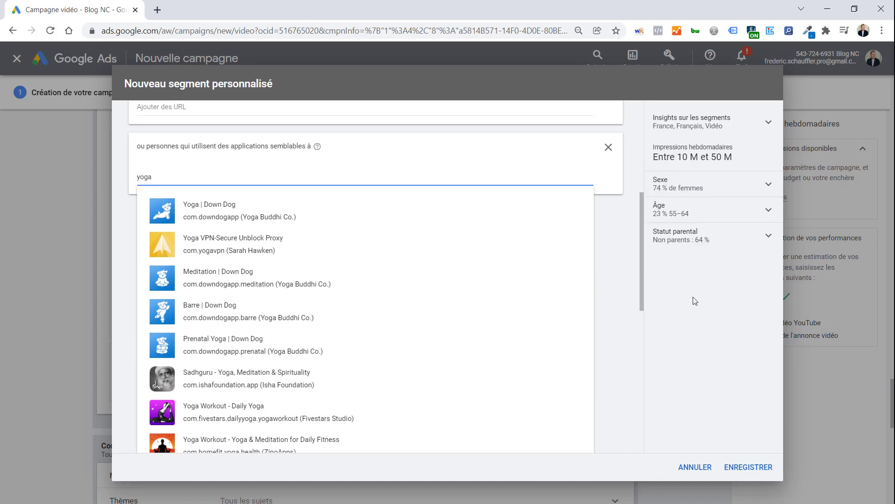
{"action": "left_click", "coordinate": [669, 320]}
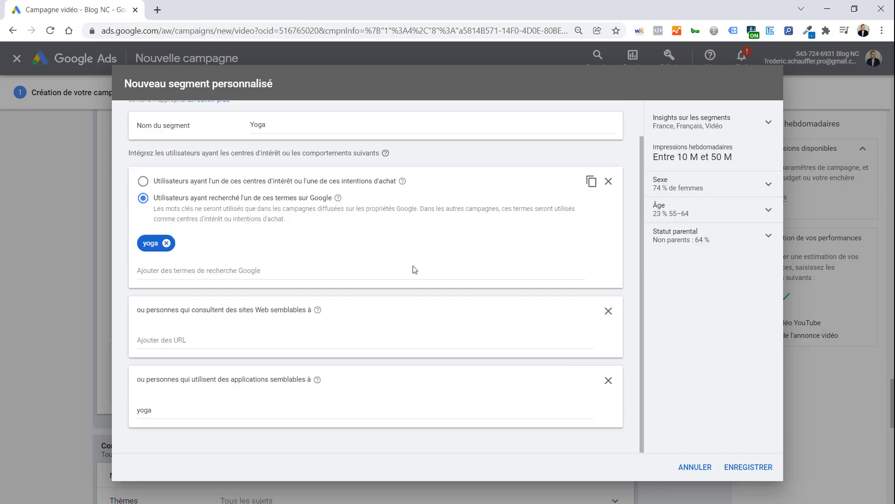
Step: Rename the custom segment as Yoga Cous and save it to the ad group's audience
{"action": "scroll", "coordinate": [290, 203], "scroll_direction": "up", "scroll_amount": 1}
{"action": "left_click", "coordinate": [287, 167]}
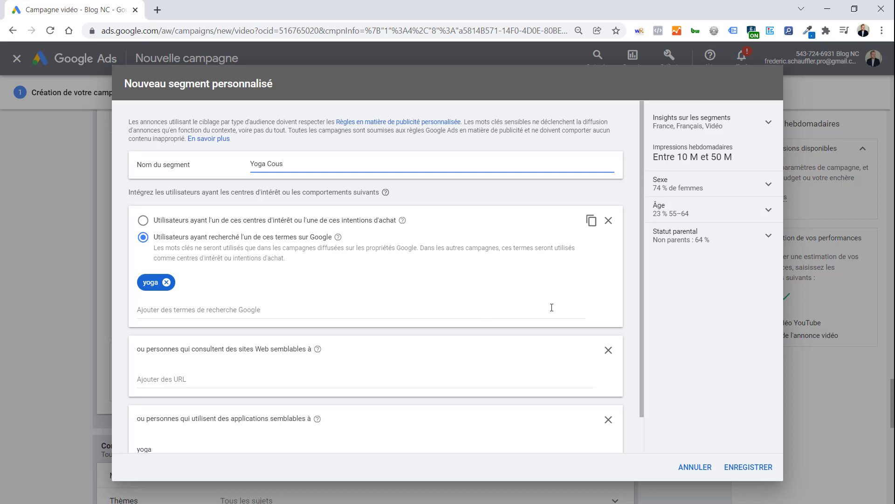
{"action": "left_click", "coordinate": [744, 477]}
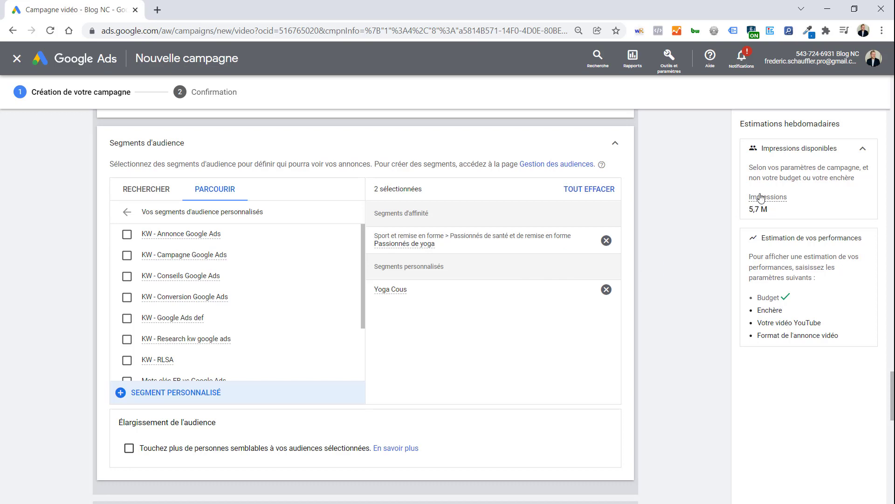
Step: Enter yoga france, yoga and tuto yoga on separate lines as content targeting keywords for the ad group
{"action": "scroll", "coordinate": [536, 277], "scroll_direction": "down", "scroll_amount": 5}
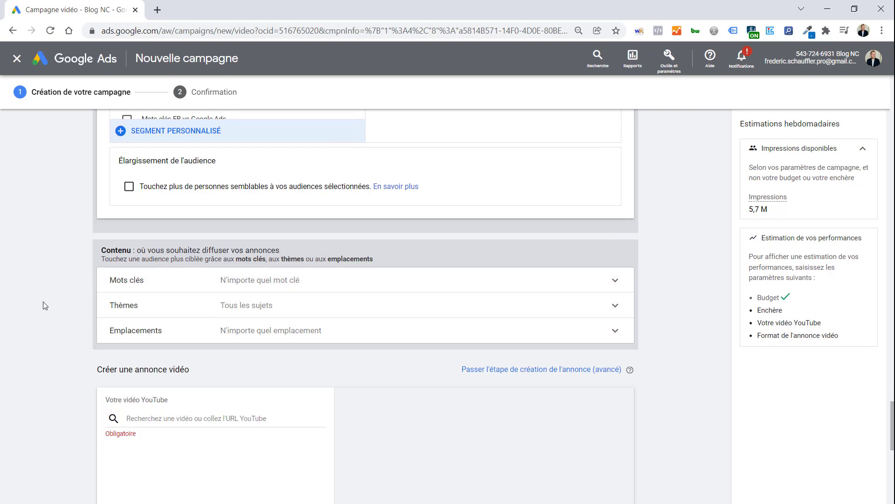
{"action": "left_click", "coordinate": [112, 281]}
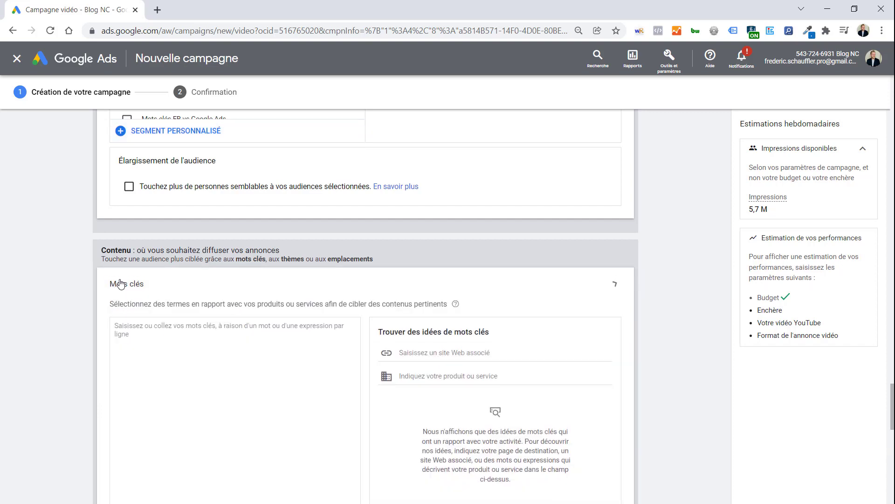
{"action": "left_click", "coordinate": [138, 325]}
{"action": "type", "text": "yoga"}
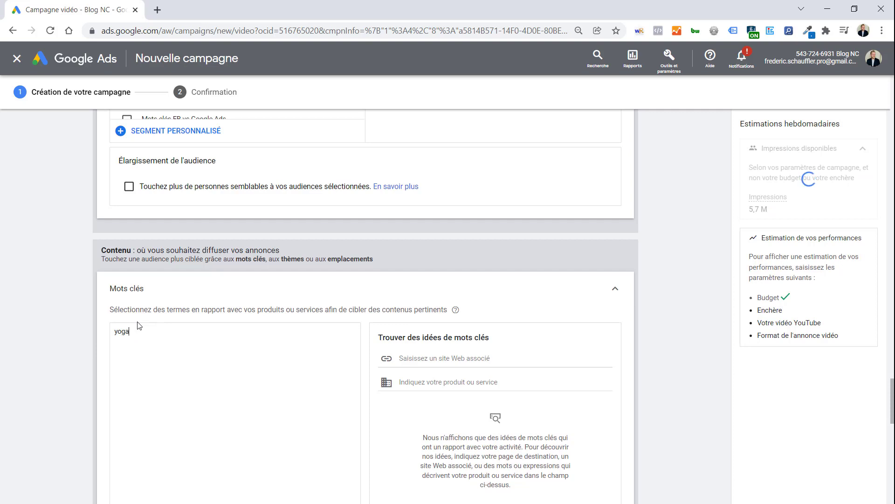
{"action": "type", "text": " france"}
{"action": "key", "text": "Return"}
{"action": "type", "text": "yoga"}
{"action": "key", "text": "Return"}
{"action": "type", "text": "tuto yoga"}
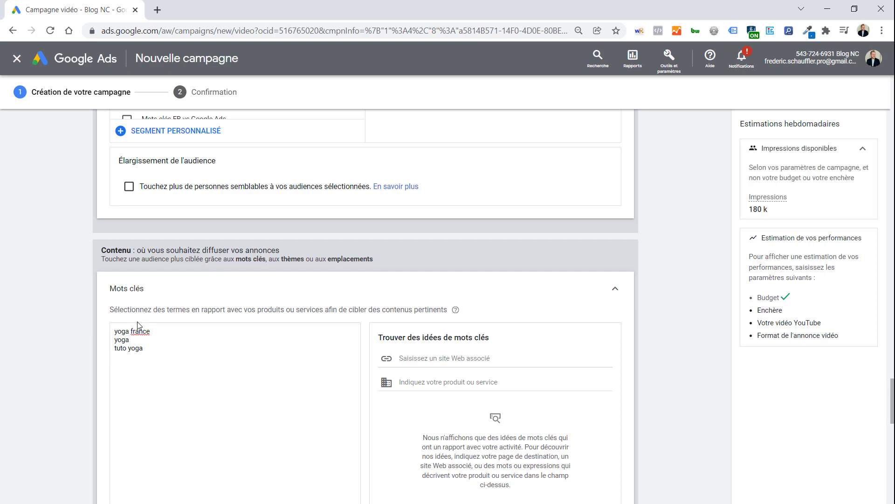
Step: Add the keywords comment se déstresser and stress solution to the list, applying the suggested spelling correction
{"action": "type", "text": "co"}
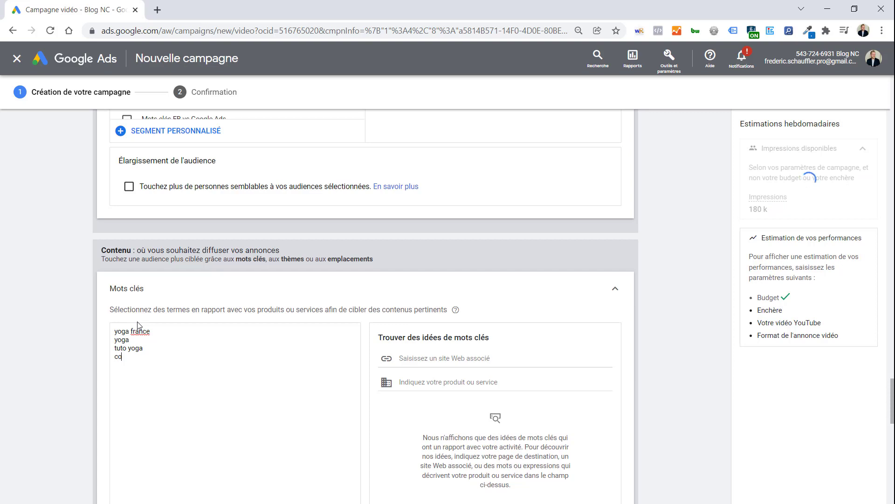
{"action": "type", "text": "mment se destresser"}
{"action": "key", "text": "Return"}
{"action": "type", "text": "stress"}
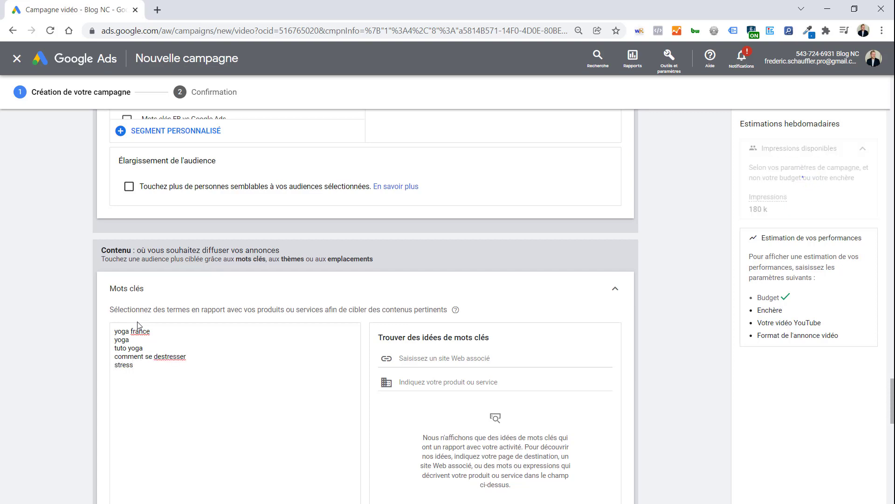
{"action": "type", "text": " solution"}
{"action": "right_click", "coordinate": [179, 357]}
{"action": "left_click", "coordinate": [208, 200]}
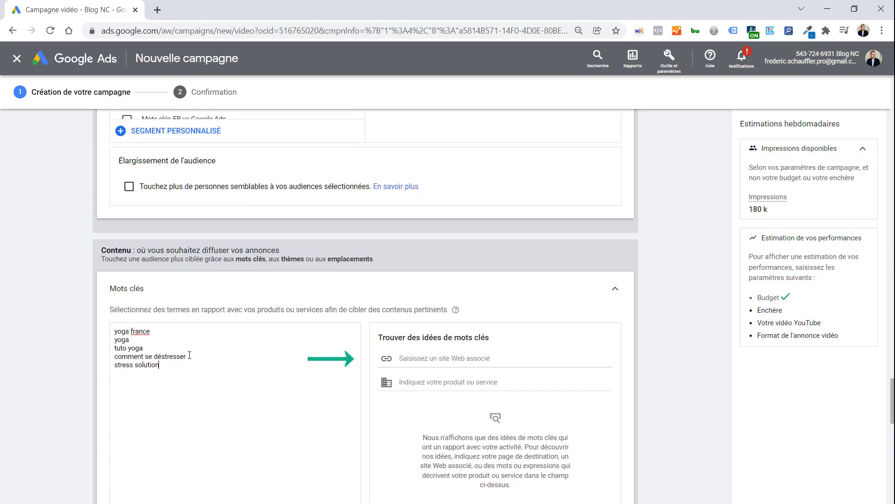
Step: Search the content themes for yoga and target the theme Yoga et Pilates under Remise en forme
{"action": "scroll", "coordinate": [190, 356], "scroll_direction": "down", "scroll_amount": 7}
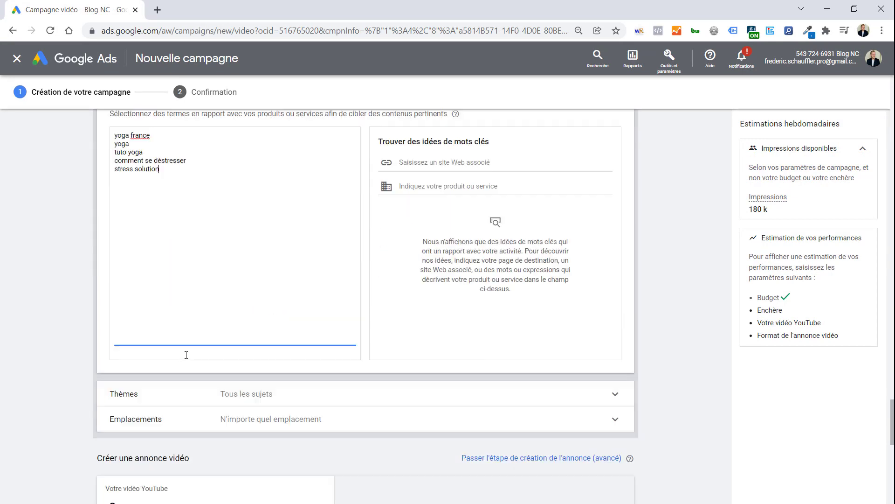
{"action": "left_click", "coordinate": [157, 264]}
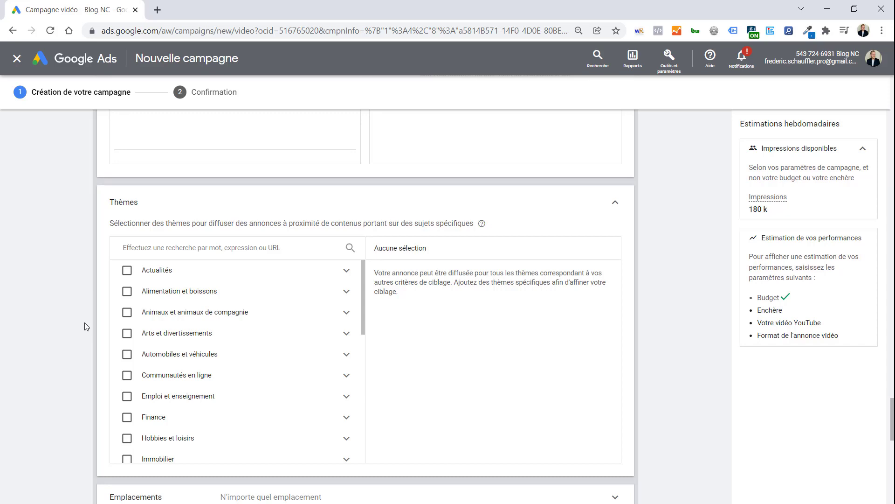
{"action": "left_click", "coordinate": [174, 244]}
{"action": "type", "text": "yog"}
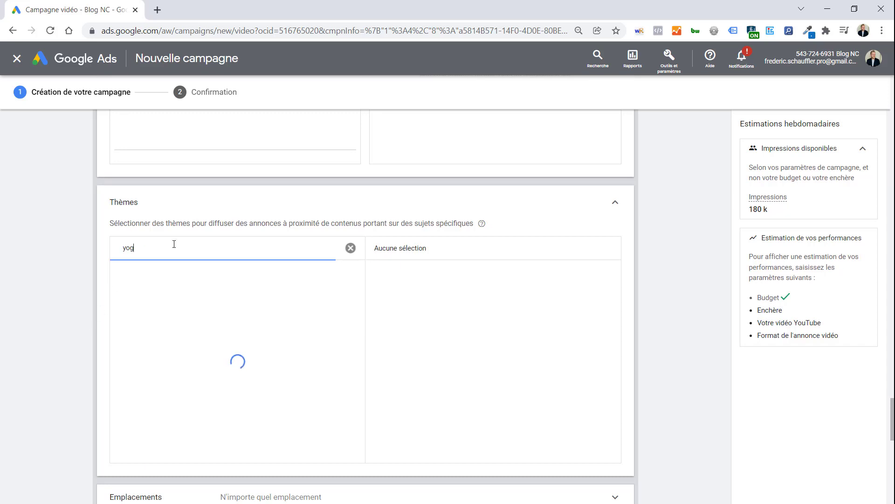
{"action": "type", "text": "a"}
{"action": "scroll", "coordinate": [221, 314], "scroll_direction": "down", "scroll_amount": 8}
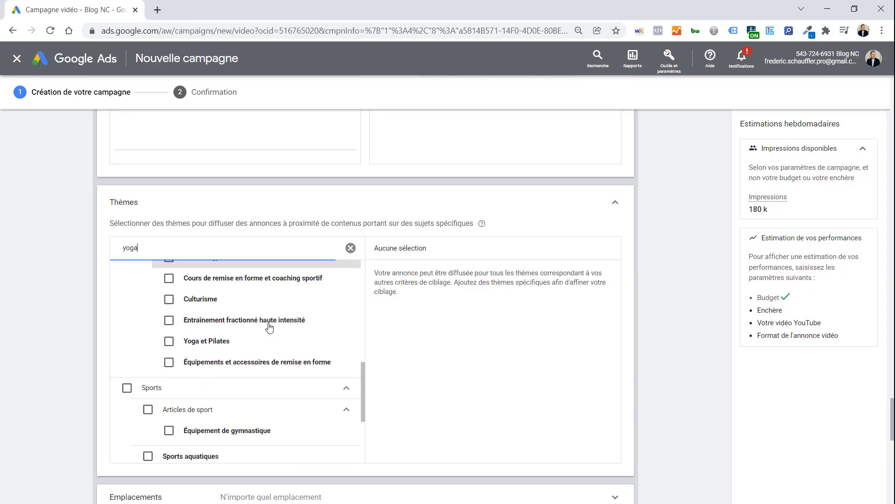
{"action": "scroll", "coordinate": [234, 364], "scroll_direction": "up", "scroll_amount": 1}
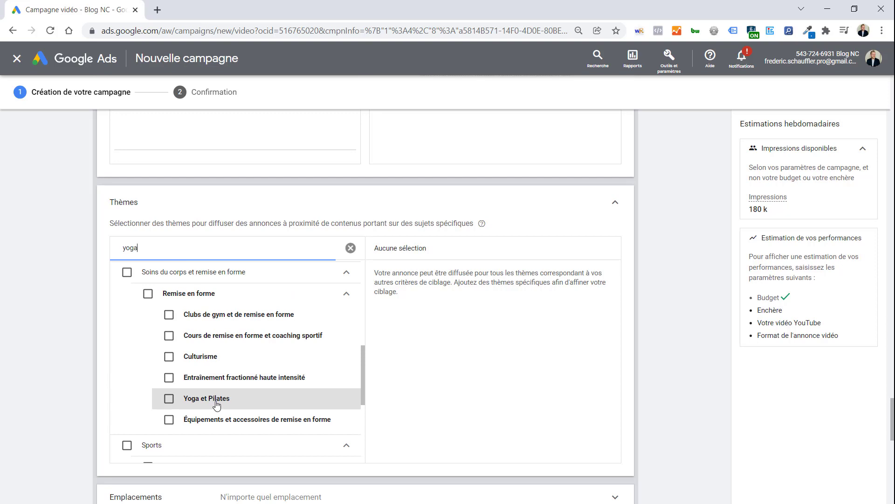
{"action": "left_click", "coordinate": [170, 399]}
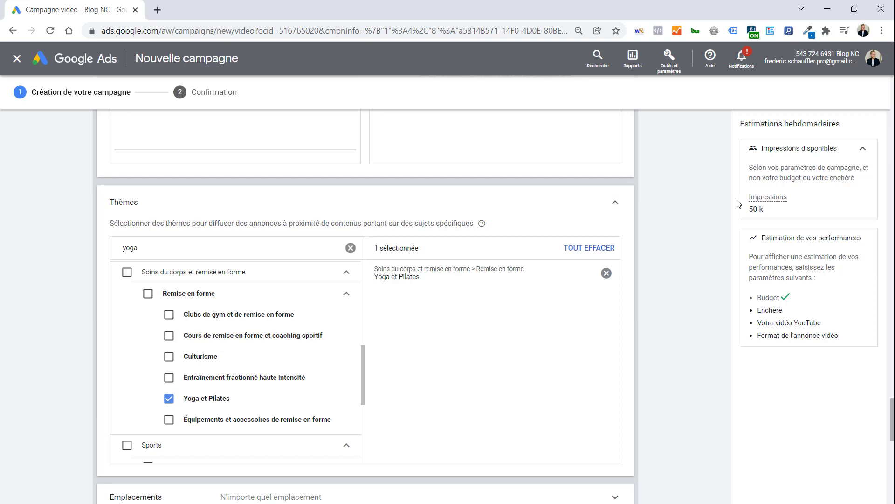
Step: Remove the Yoga et Pilates theme and delete all the keywords from the content targeting
{"action": "left_click", "coordinate": [606, 274]}
{"action": "scroll", "coordinate": [327, 290], "scroll_direction": "up", "scroll_amount": 6}
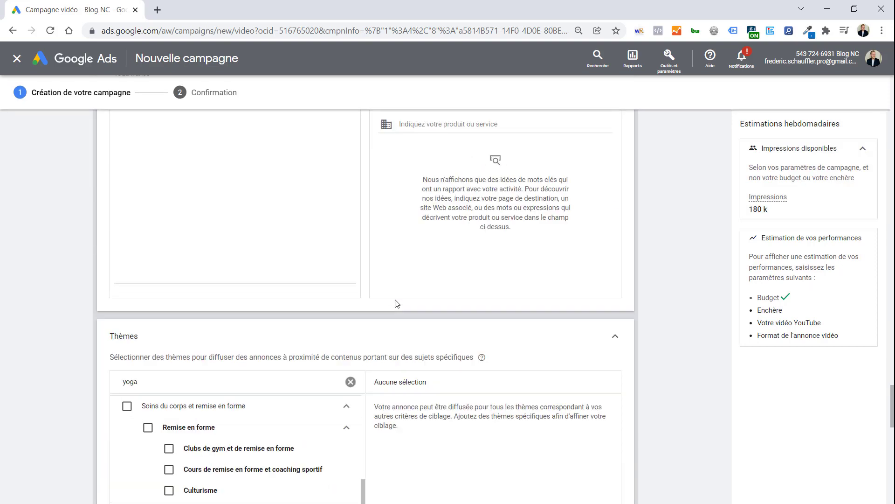
{"action": "left_click_drag", "start_coordinate": [254, 286], "coordinate": [51, 202]}
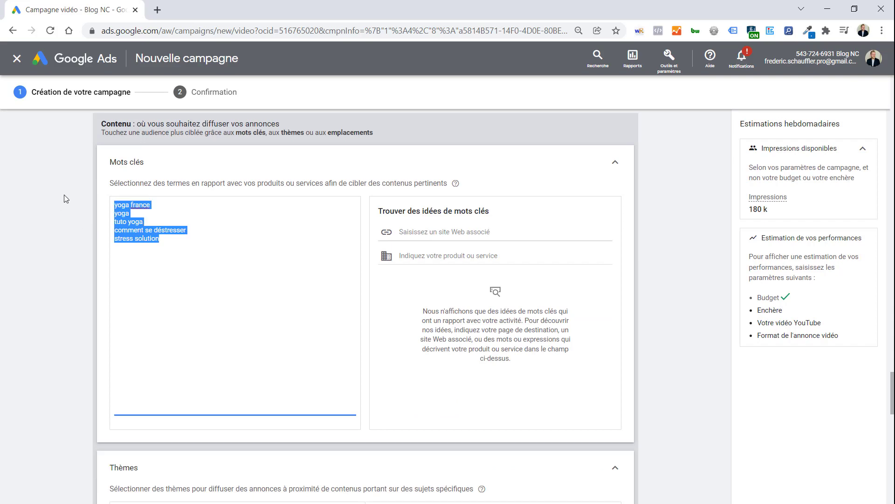
{"action": "key", "text": "BackSpace"}
Step: Open the Emplacements targeting and examine which types of placements can be selected
{"action": "scroll", "coordinate": [103, 257], "scroll_direction": "down", "scroll_amount": 8}
{"action": "scroll", "coordinate": [103, 258], "scroll_direction": "down", "scroll_amount": 1}
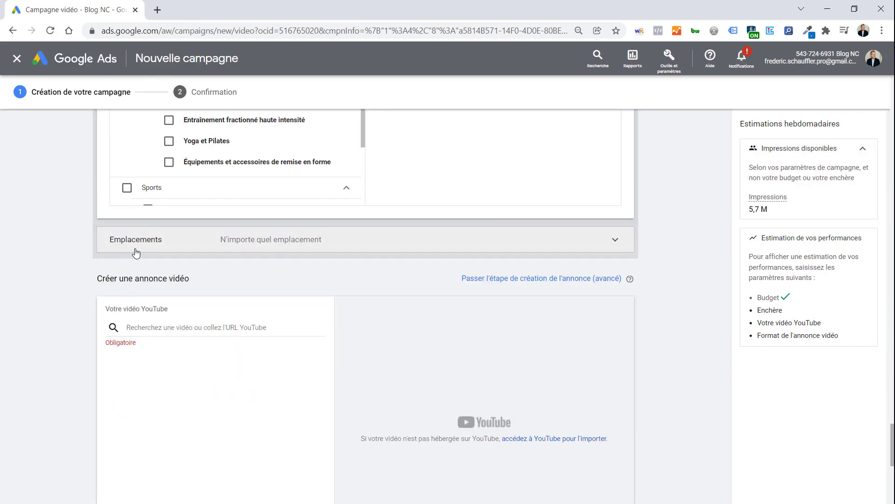
{"action": "left_click", "coordinate": [145, 245]}
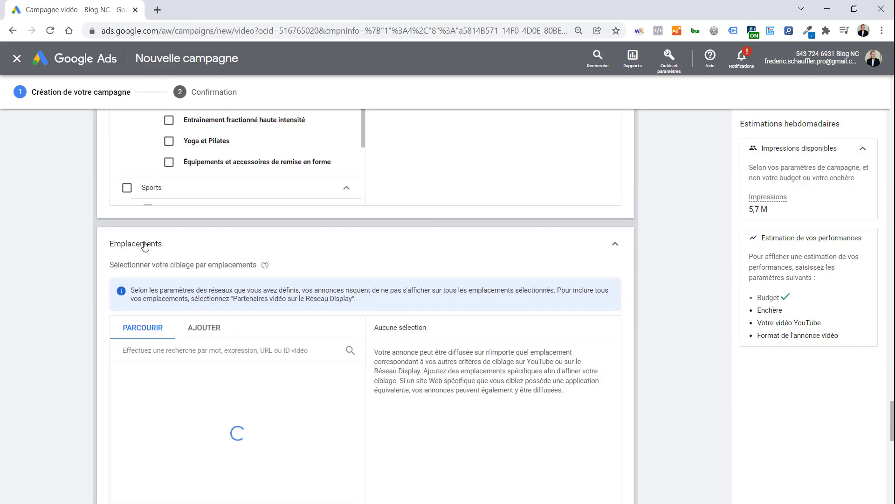
{"action": "scroll", "coordinate": [92, 272], "scroll_direction": "down", "scroll_amount": 1}
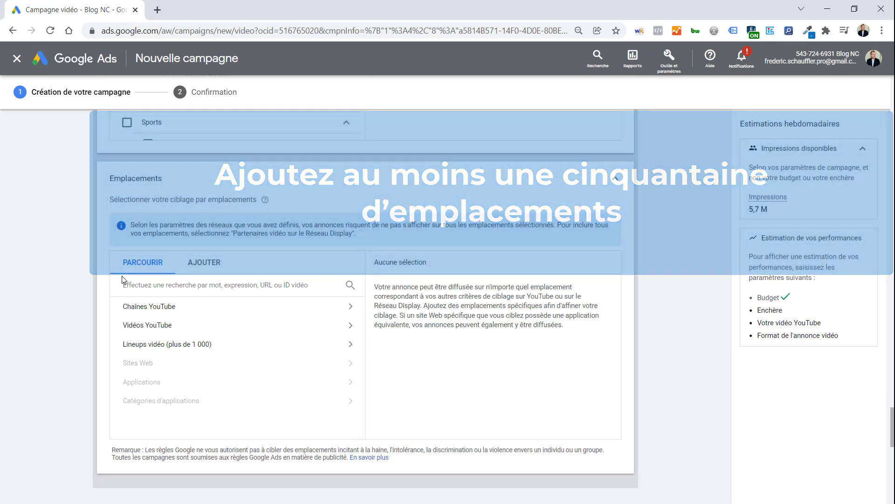
Step: Copy the URL of the YouTube video Cours de Yoga anti-stress de 15 minutes into the Google Ads video ad and choose Annonce vidéo In-Feed
{"action": "scroll", "coordinate": [96, 293], "scroll_direction": "down", "scroll_amount": 7}
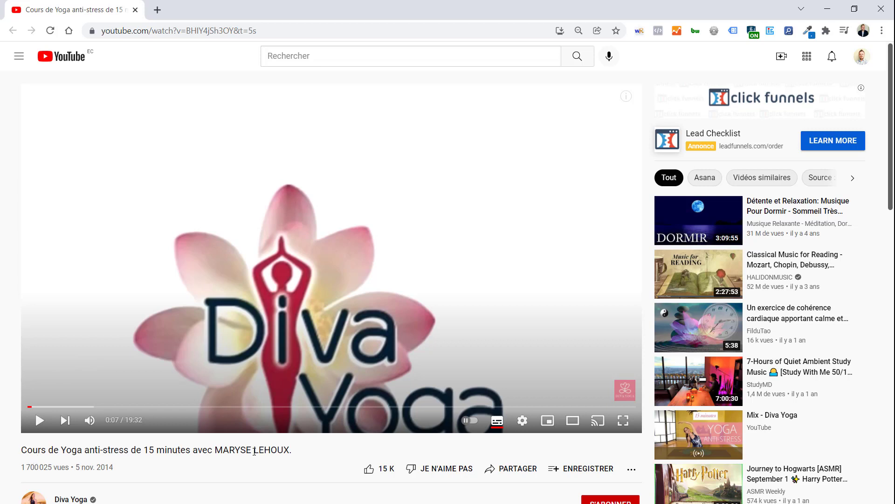
{"action": "left_click", "coordinate": [187, 31]}
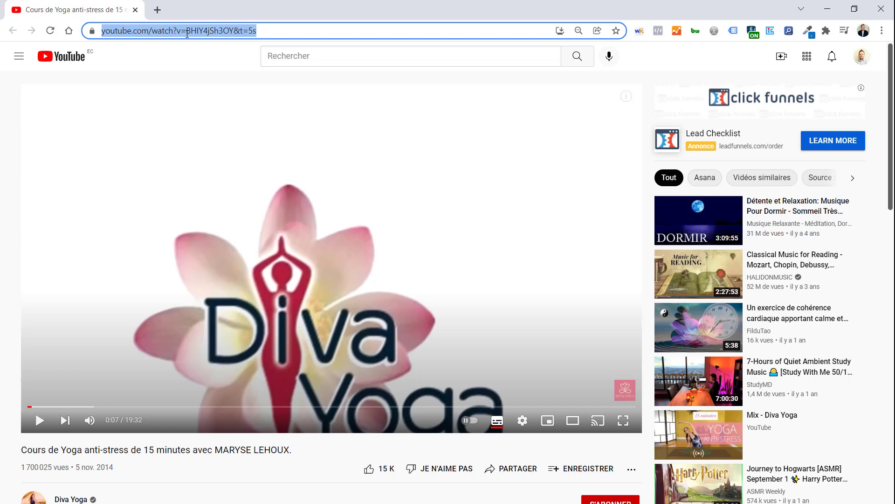
{"action": "key", "text": "alt+Tab"}
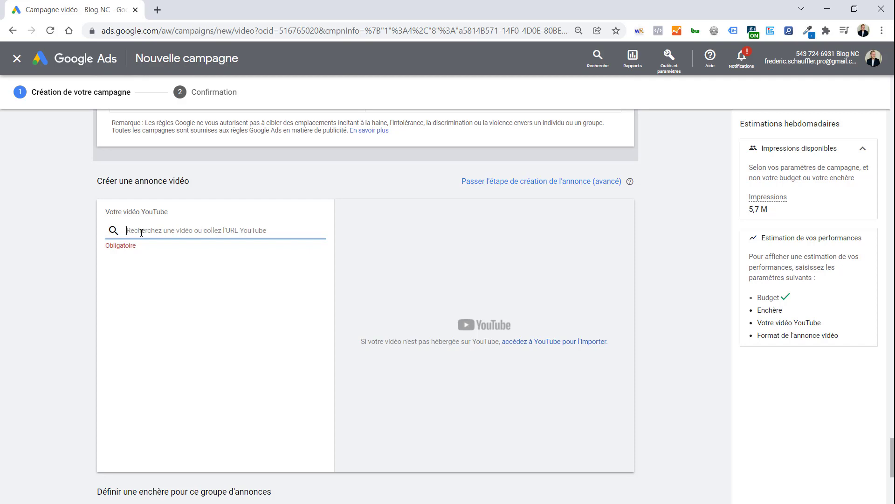
{"action": "key", "text": "ctrl+v"}
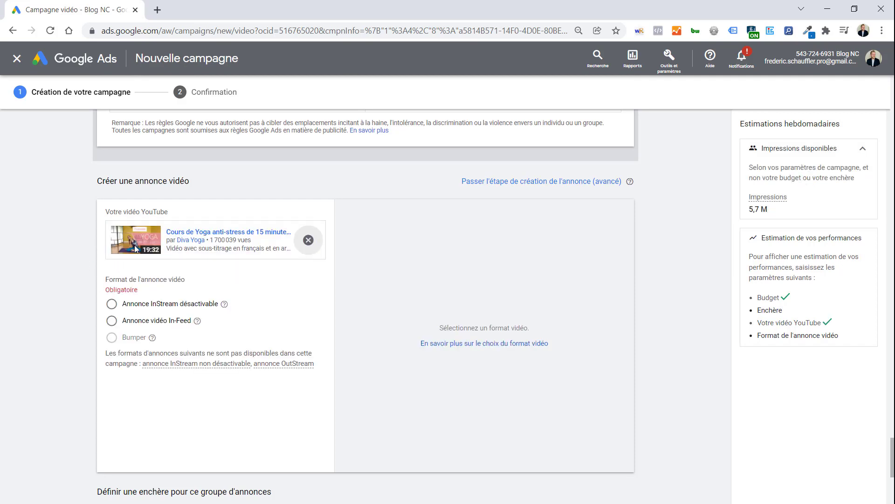
{"action": "left_click", "coordinate": [111, 321]}
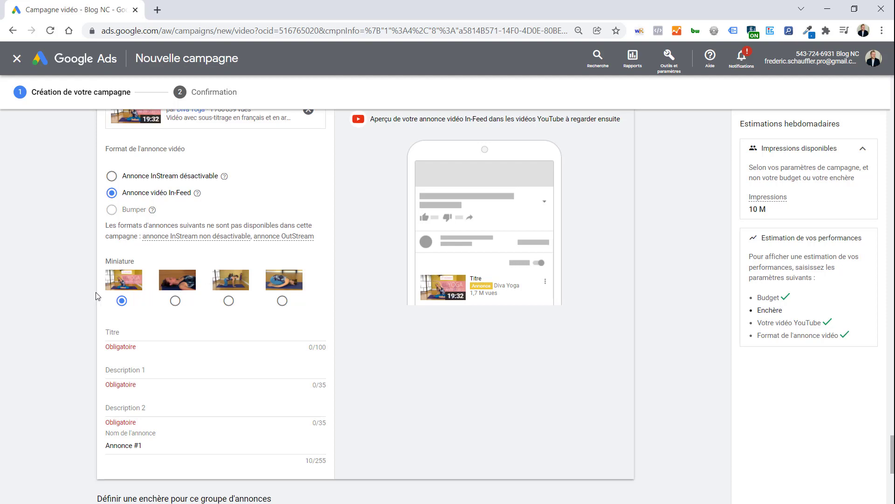
{"action": "scroll", "coordinate": [125, 275], "scroll_direction": "down", "scroll_amount": 2}
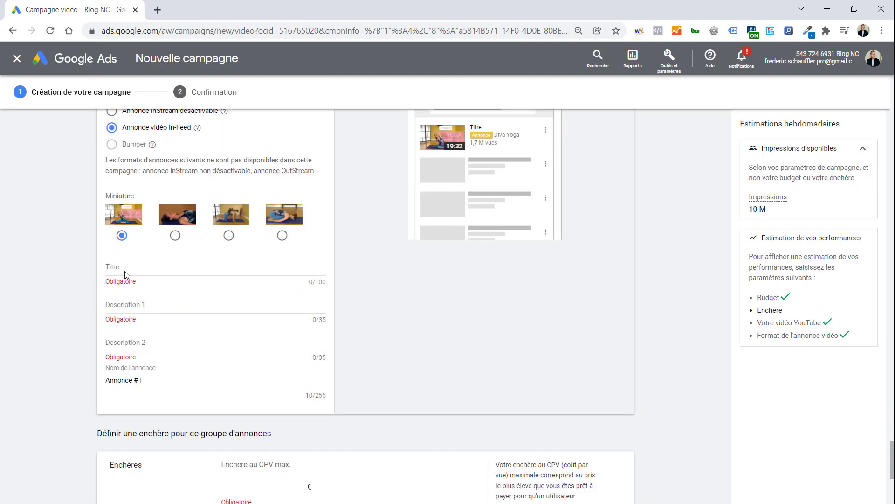
Step: Enter "Cours de Yoga AntiStress de 15mn" as the title of the In-Feed video ad
{"action": "left_click", "coordinate": [129, 269]}
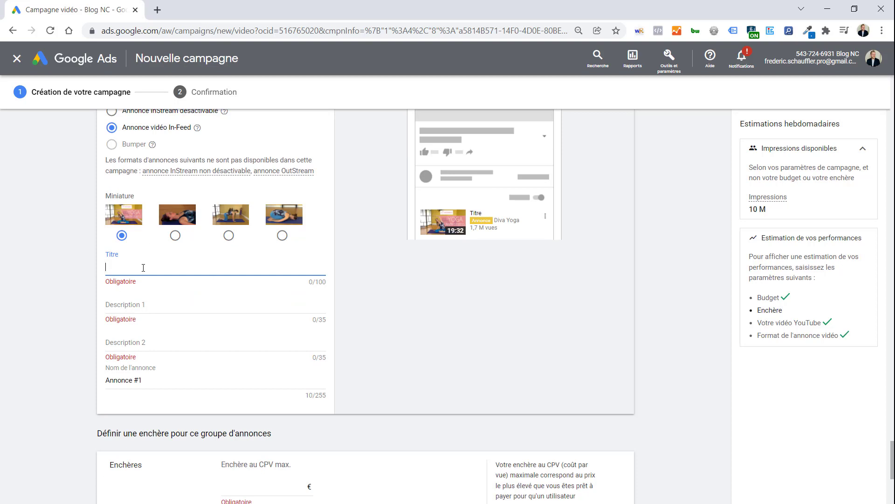
{"action": "type", "text": "Co"}
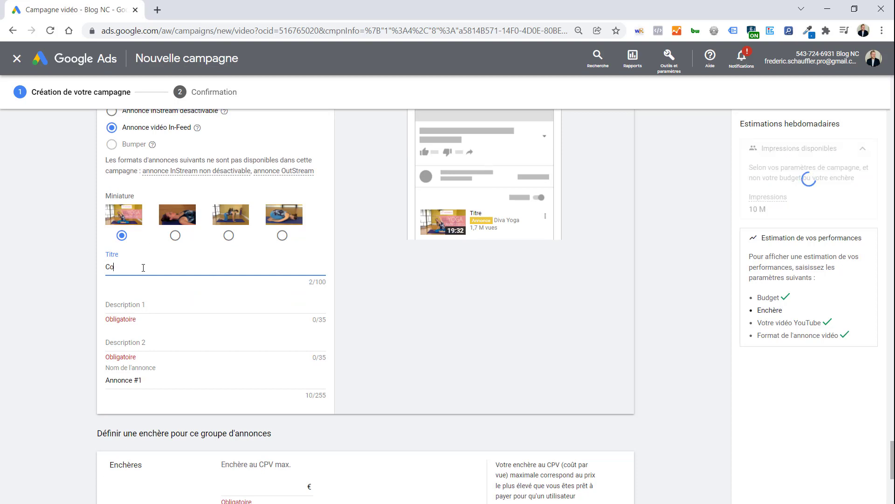
{"action": "type", "text": "urs de Yoga "}
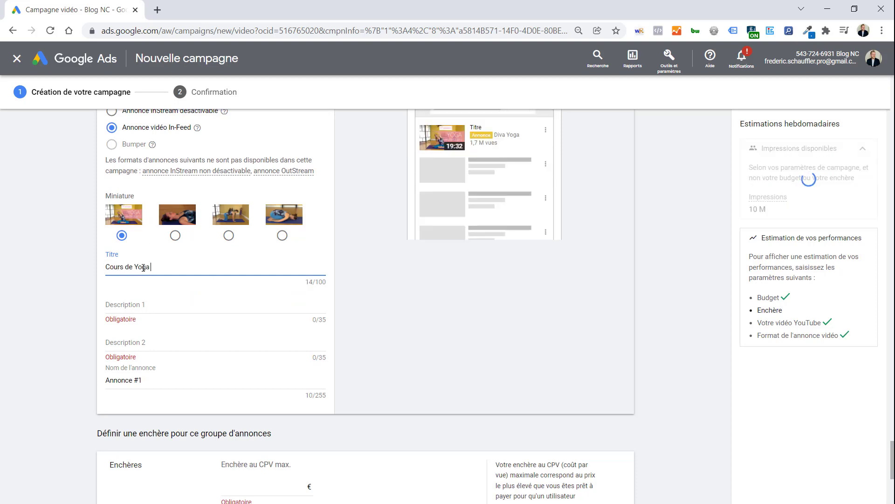
{"action": "type", "text": "AntiStress de 15mn"}
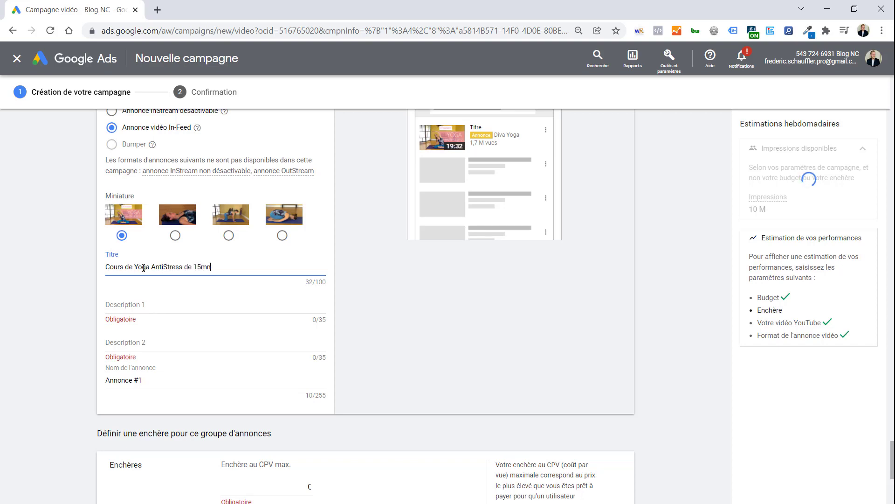
Step: Set the ad's Description 1 to "Destressez depuis votre chambre" and Description 2 to "Cours de Yoga Gratuit"
{"action": "left_click", "coordinate": [136, 304]}
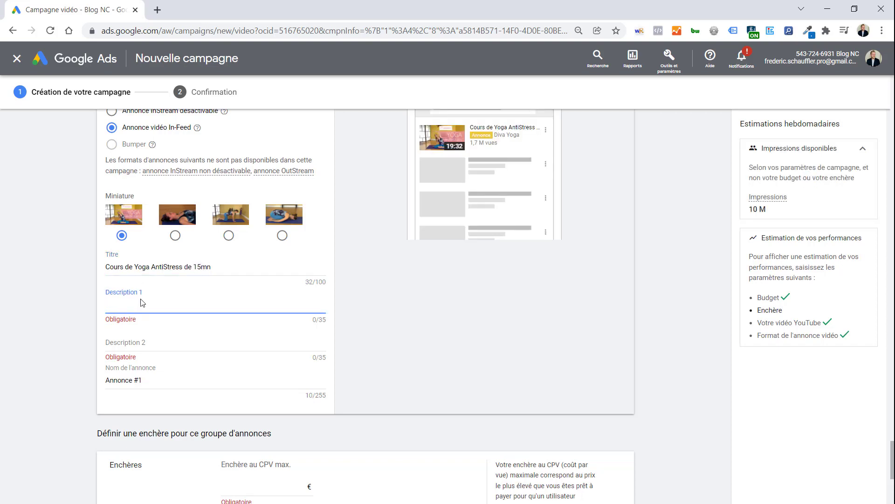
{"action": "type", "text": "Des"}
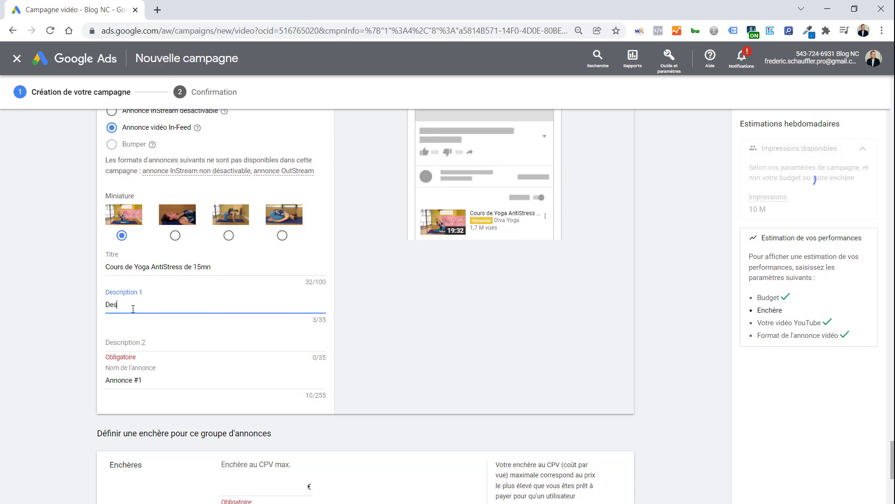
{"action": "type", "text": "tressez depuis votre chambre"}
{"action": "left_click", "coordinate": [125, 331]}
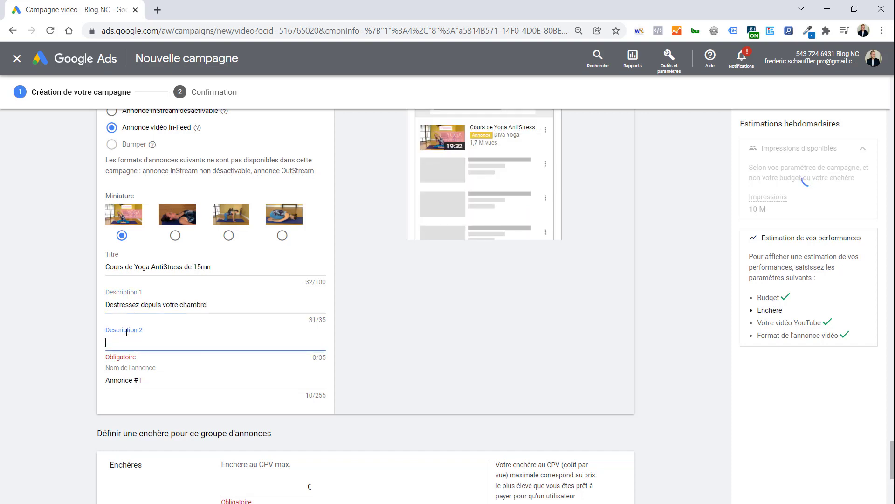
{"action": "type", "text": "Cours"}
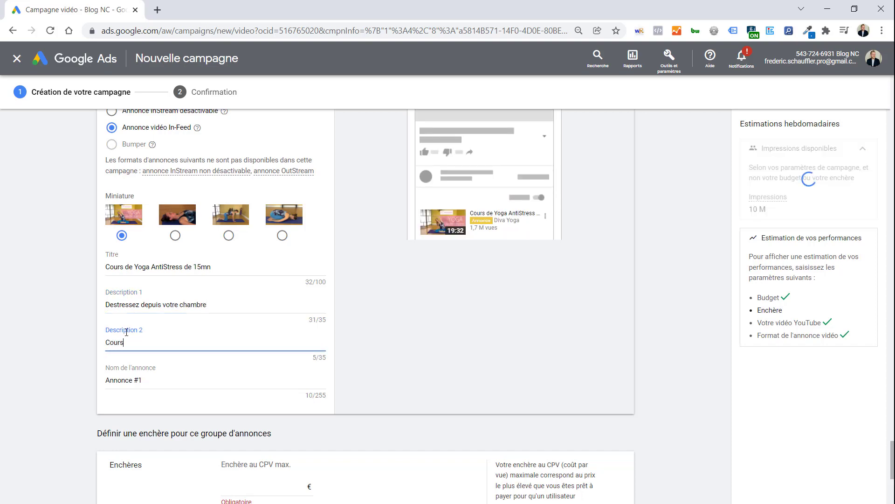
{"action": "type", "text": " de Yoga Gratuit"}
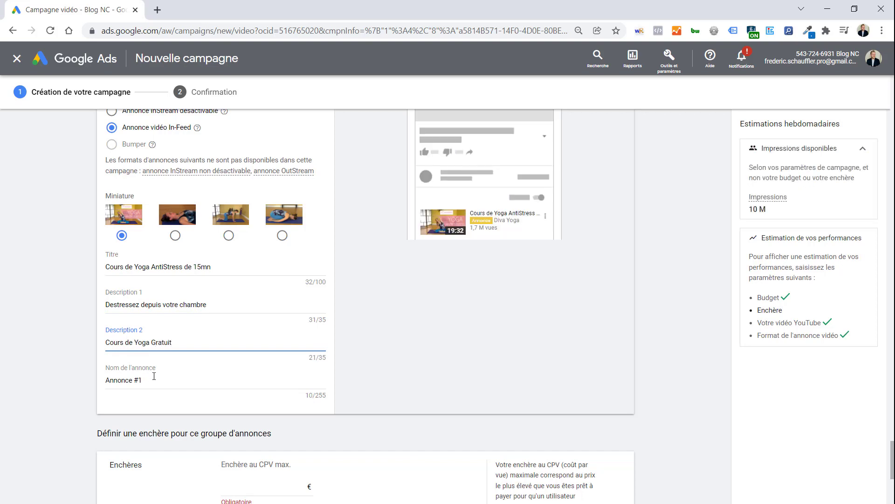
Step: Rename the ad as "Cours de Yoga 15mn antistress Infeedd"
{"action": "key", "text": "Tab"}
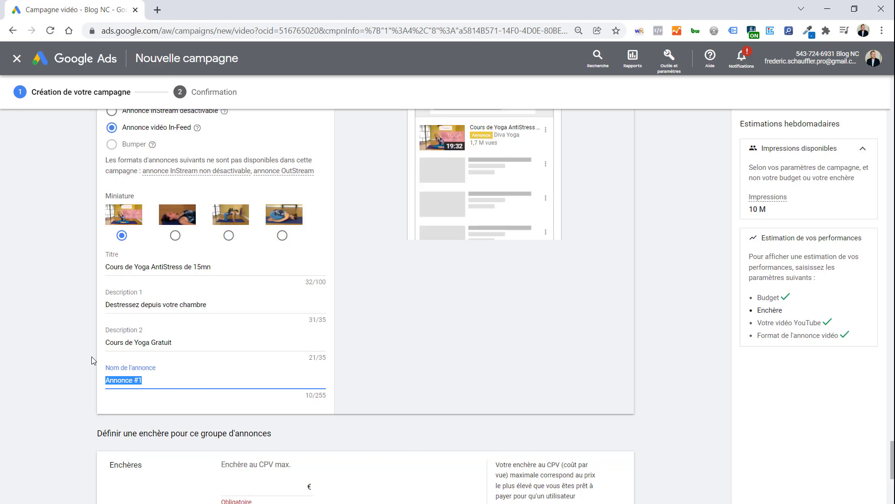
{"action": "type", "text": "Cours de "}
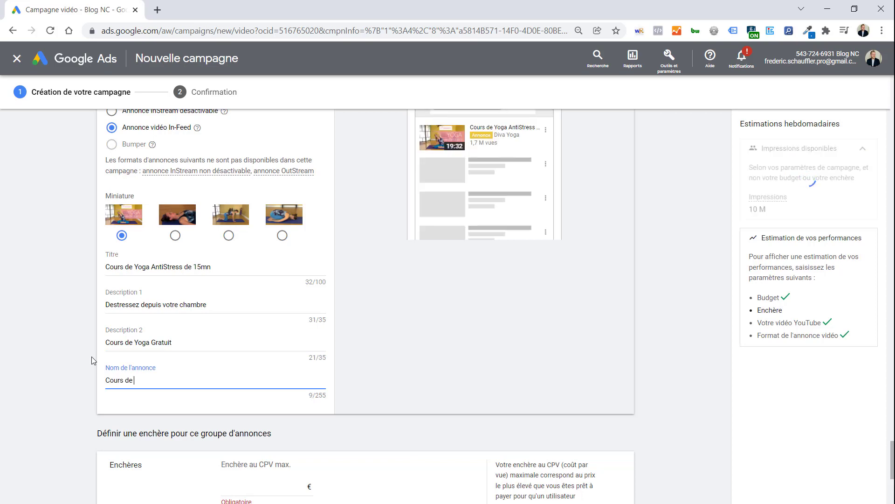
{"action": "type", "text": "Yoga 15mn antistress"}
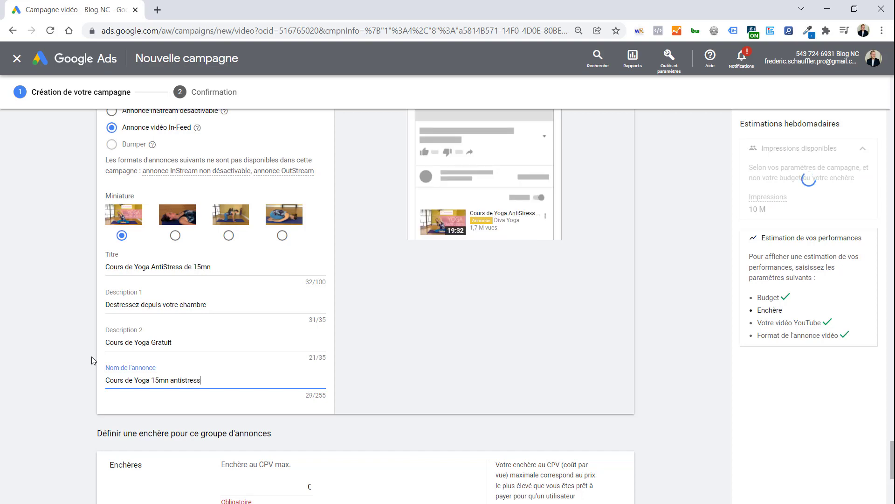
{"action": "type", "text": " Infeedd"}
{"action": "left_click", "coordinate": [92, 356]}
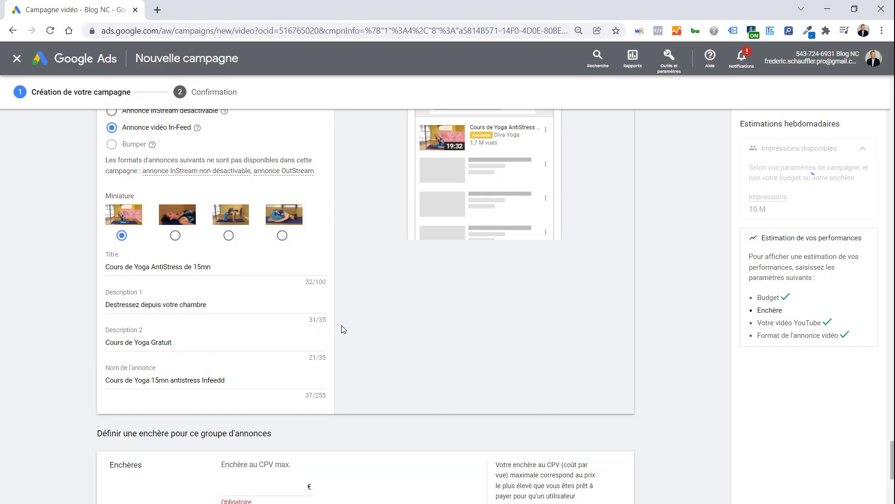
Step: Examine the In-Feed ad preview on mobile and switch it to the desktop version
{"action": "scroll", "coordinate": [383, 279], "scroll_direction": "up", "scroll_amount": 2}
{"action": "scroll", "coordinate": [383, 280], "scroll_direction": "up", "scroll_amount": 2}
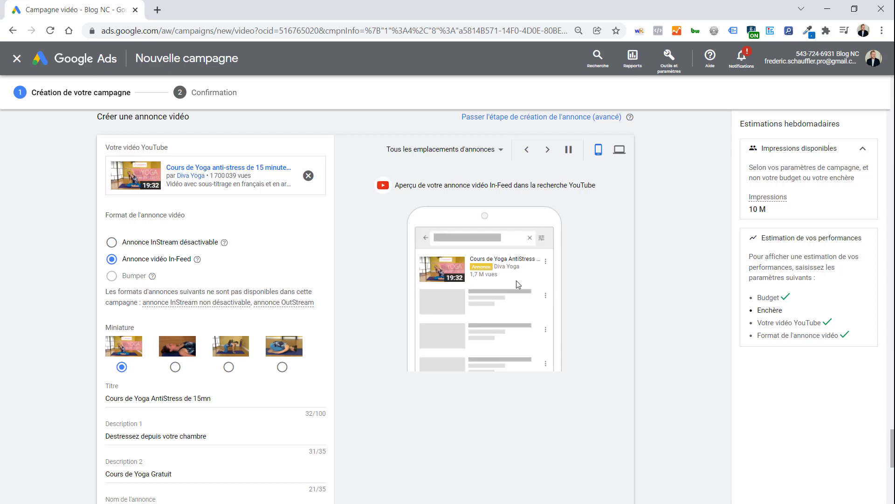
{"action": "left_click", "coordinate": [621, 149]}
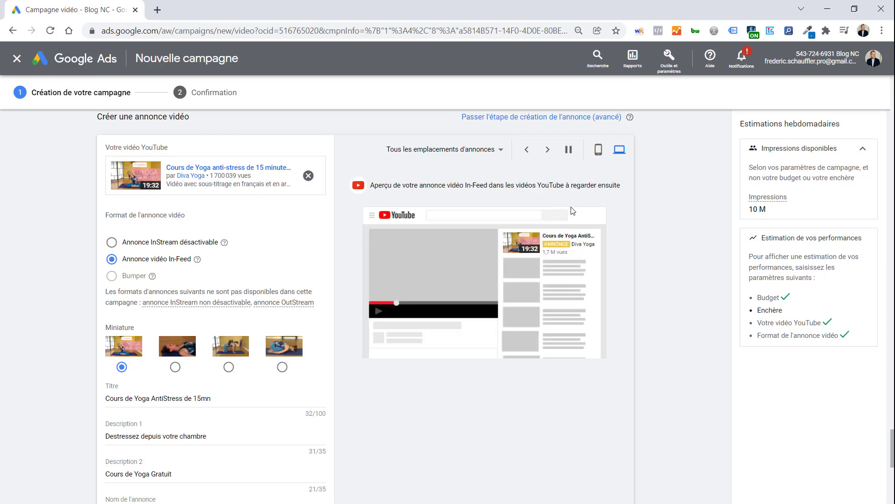
Step: Apply the recommended maximum CPV bid of 0,09 € to the ad group
{"action": "scroll", "coordinate": [515, 210], "scroll_direction": "down", "scroll_amount": 8}
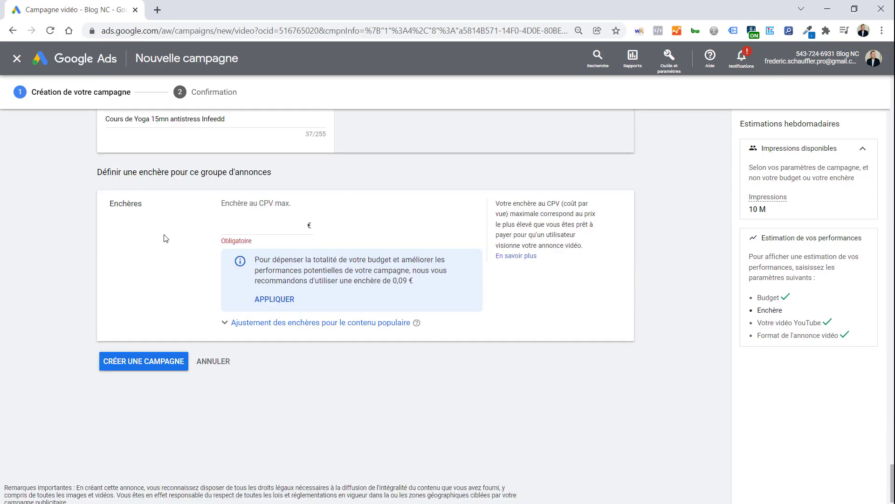
{"action": "left_click", "coordinate": [253, 232]}
{"action": "left_click", "coordinate": [291, 303]}
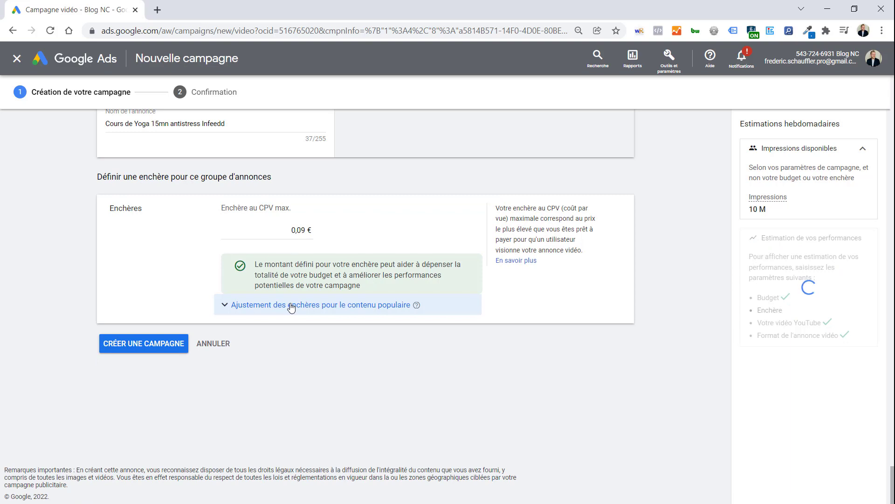